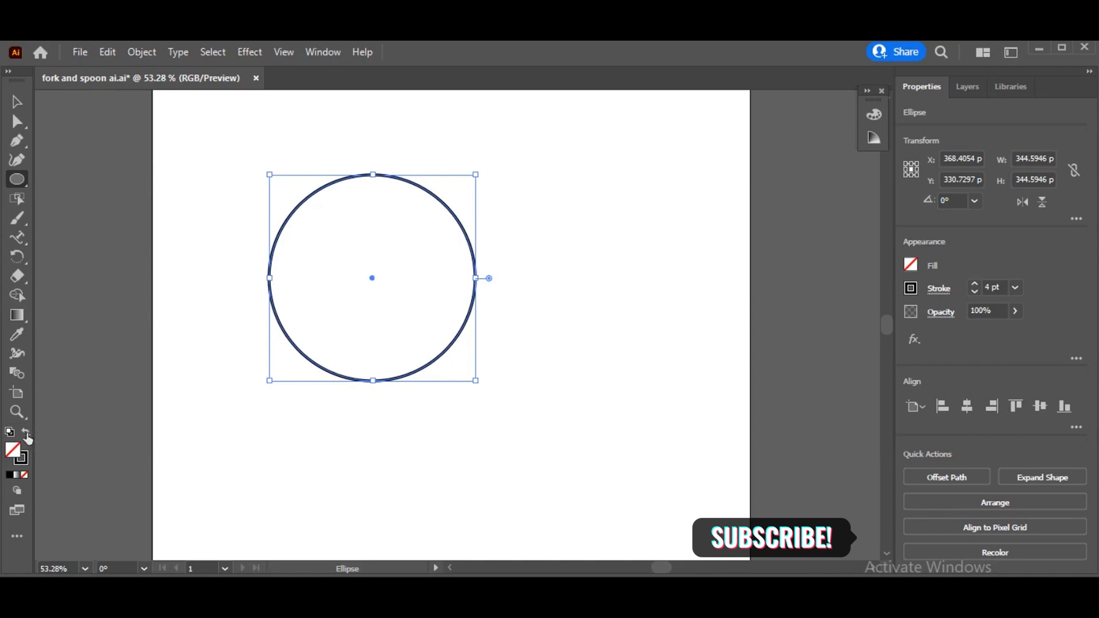
# Swap the circle's fill and stroke to a solid black fill and back to an unfilled black outline
pyautogui.click(27, 434)
pyautogui.click(272, 466)
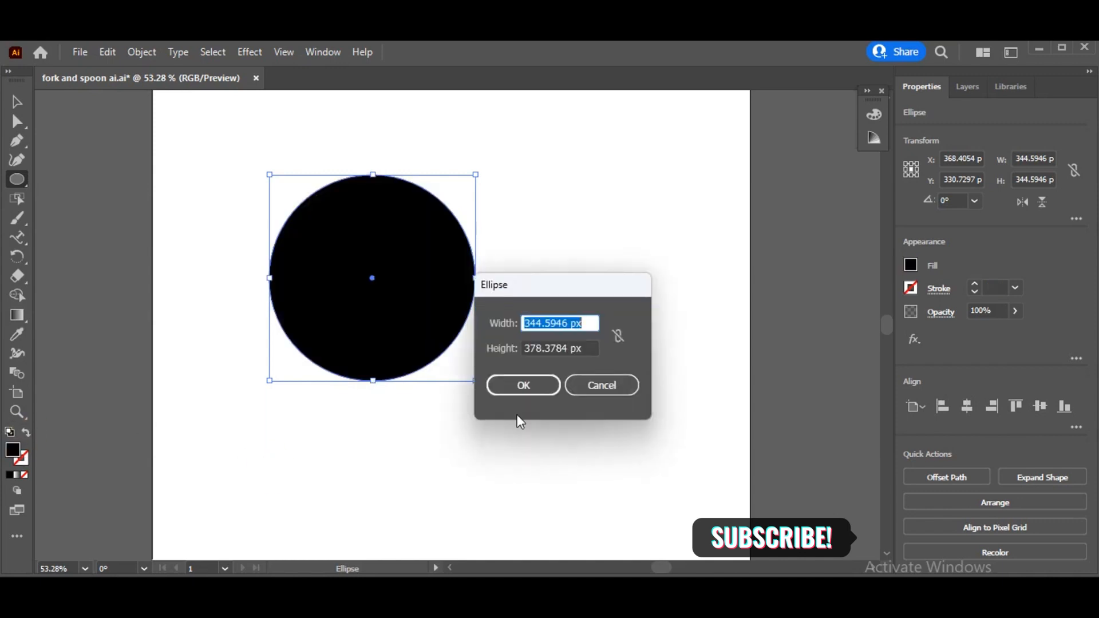
pyautogui.click(595, 386)
pyautogui.click(17, 101)
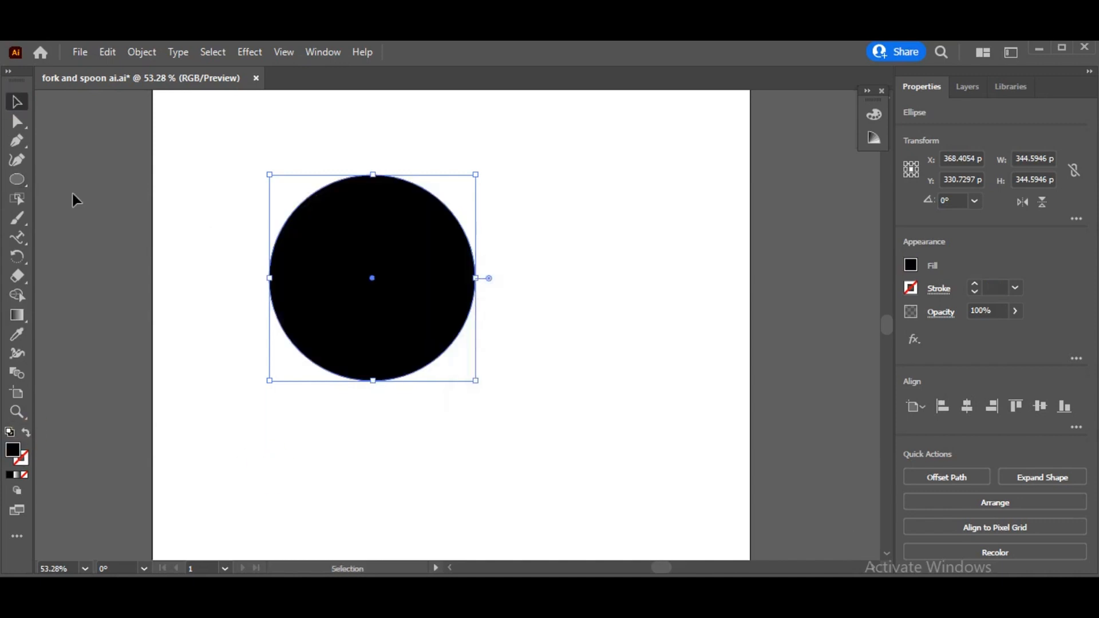
pyautogui.click(264, 461)
pyautogui.click(347, 325)
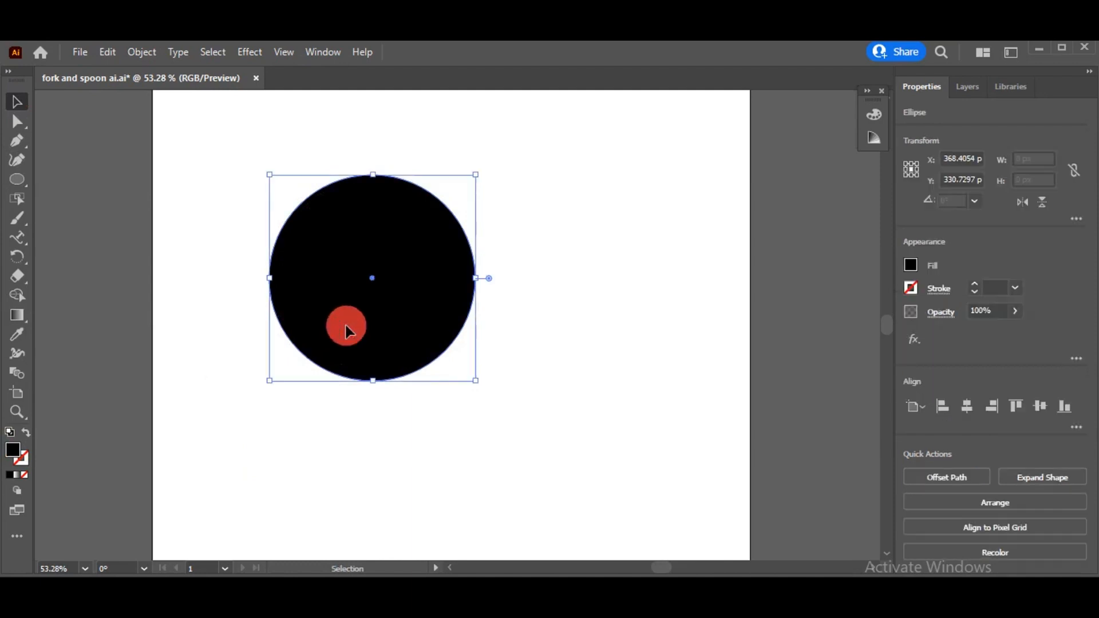
pyautogui.click(25, 434)
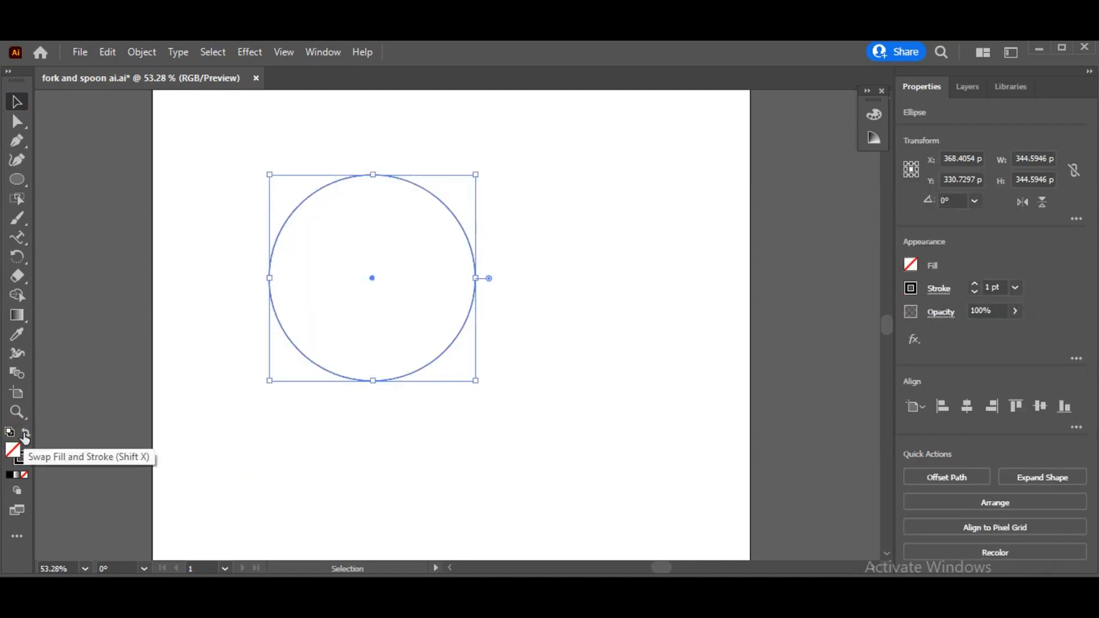
pyautogui.click(261, 352)
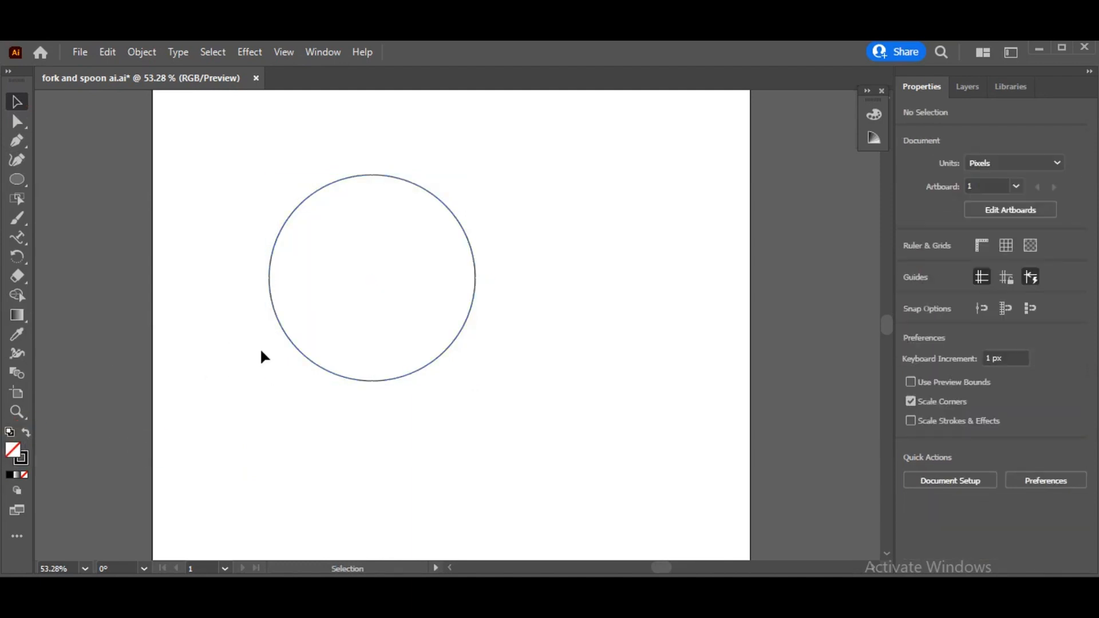
# Add the text CREATIVE LOGO along the circle with the Type on a Path tool, starting at its upper-left arc
pyautogui.click(295, 349)
pyautogui.moveTo(19, 241); pyautogui.dragTo(158, 274)
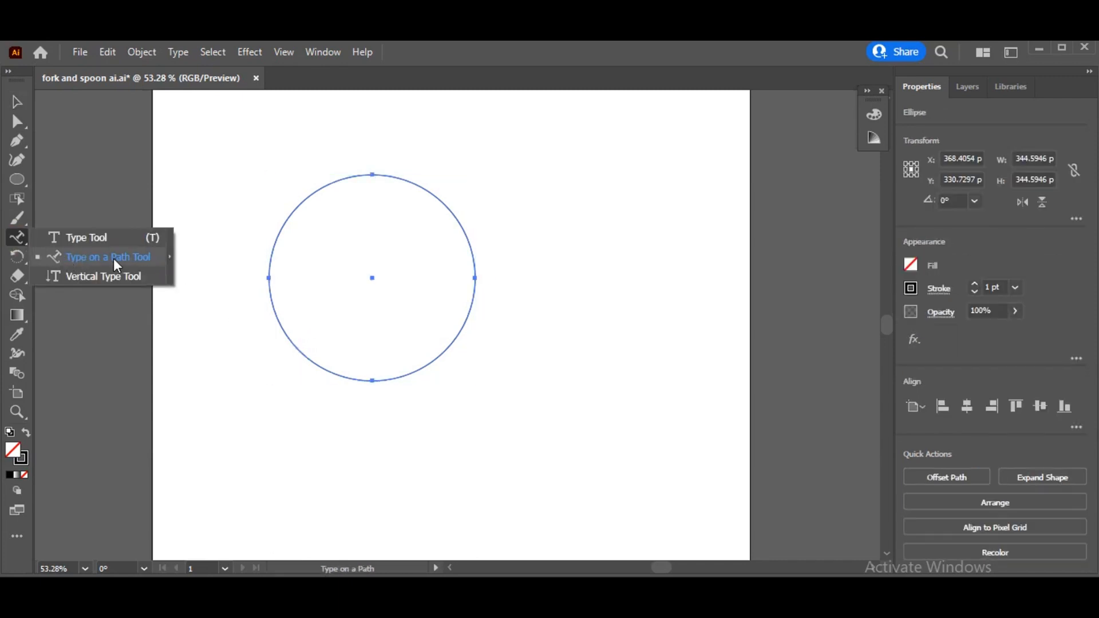
pyautogui.click(96, 262)
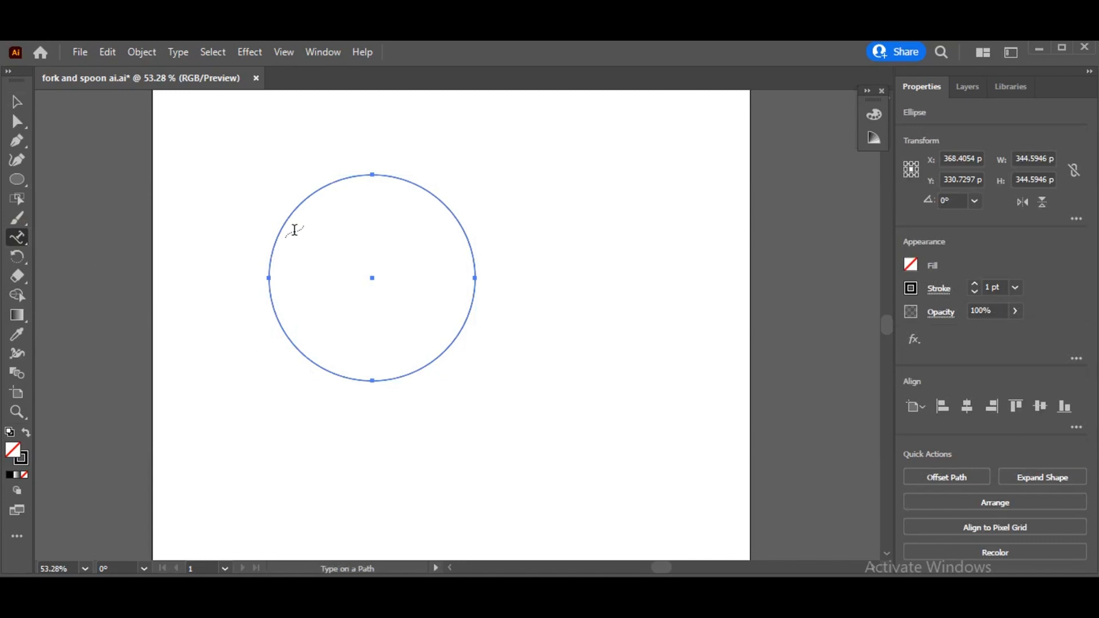
pyautogui.click(287, 220)
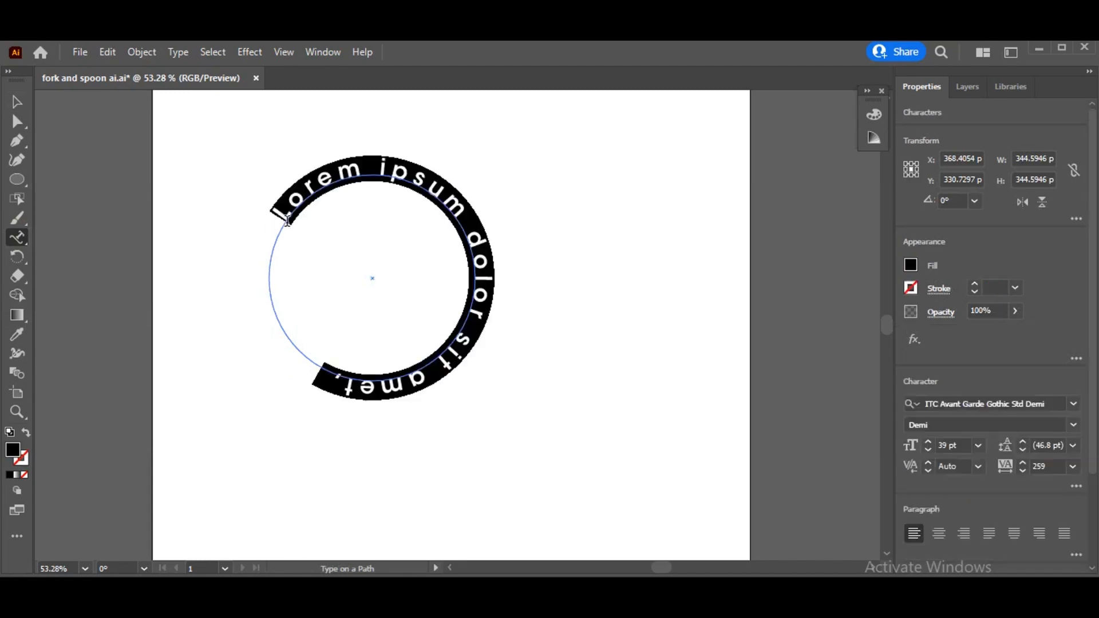
pyautogui.write('CREAT')
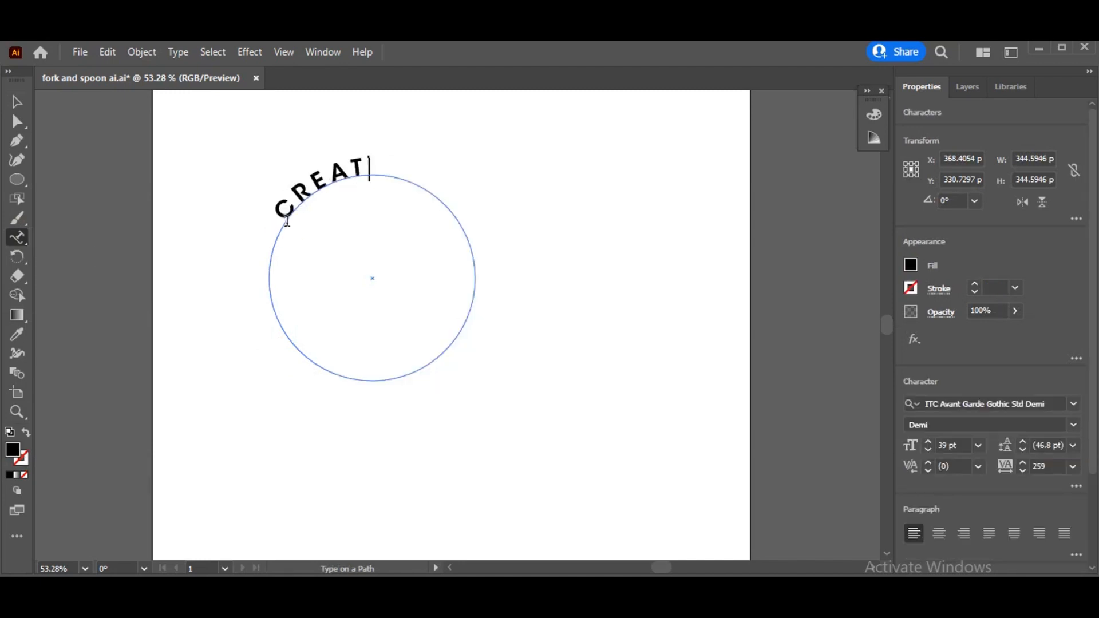
pyautogui.write('IVE LOGO')
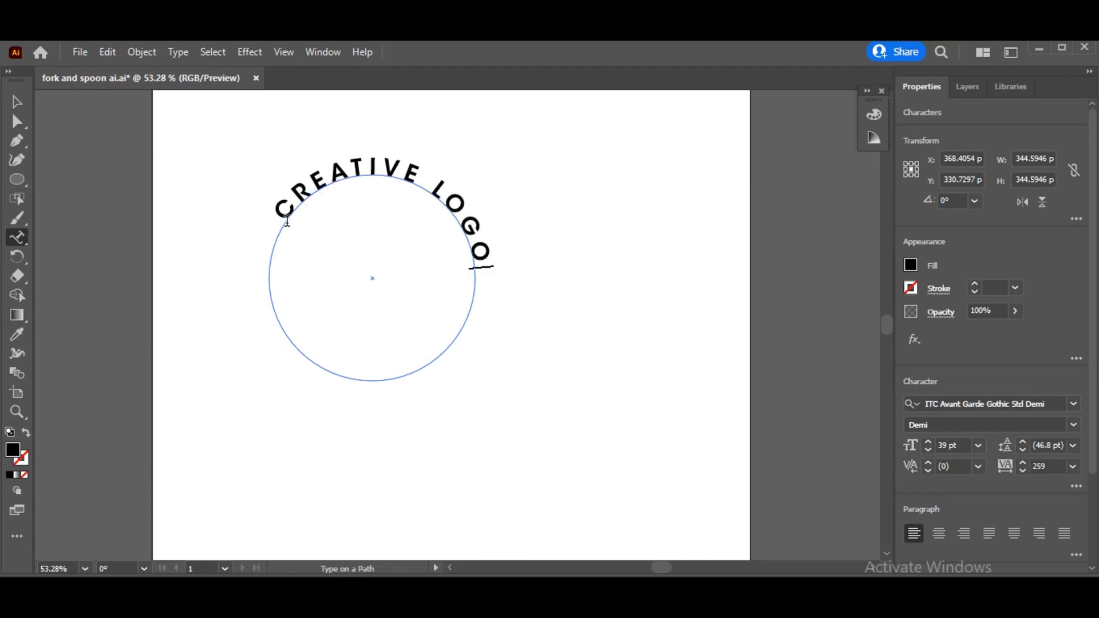
# Slide the CREATIVE LOGO text along its circular path until it is centred over the upper arc, and deselect it
pyautogui.click(17, 102)
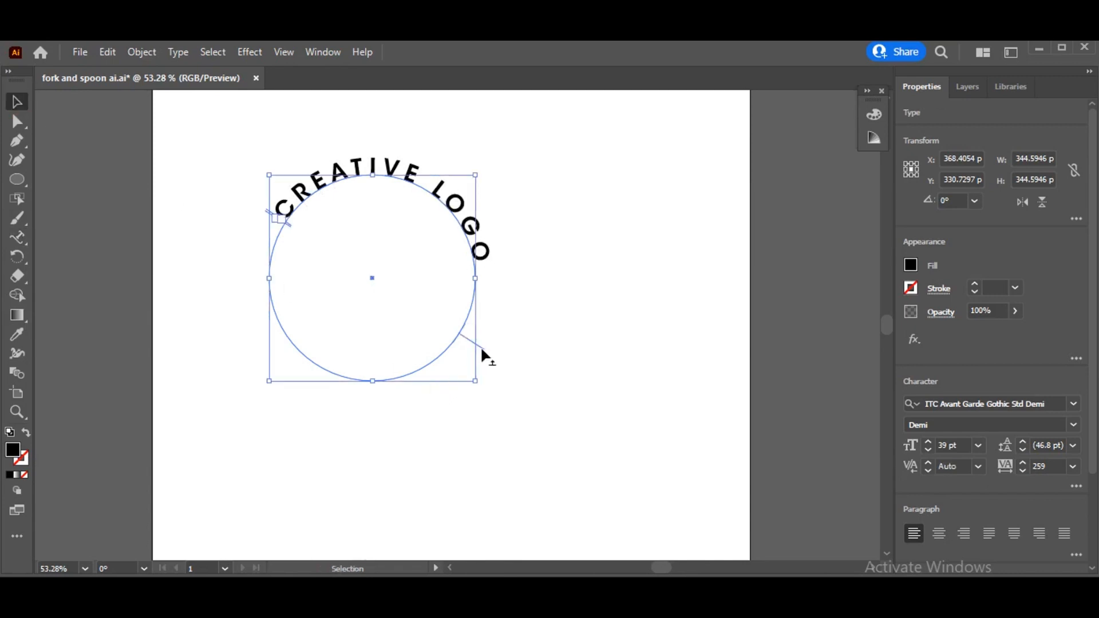
pyautogui.moveTo(482, 350); pyautogui.dragTo(484, 330)
pyautogui.click(601, 378)
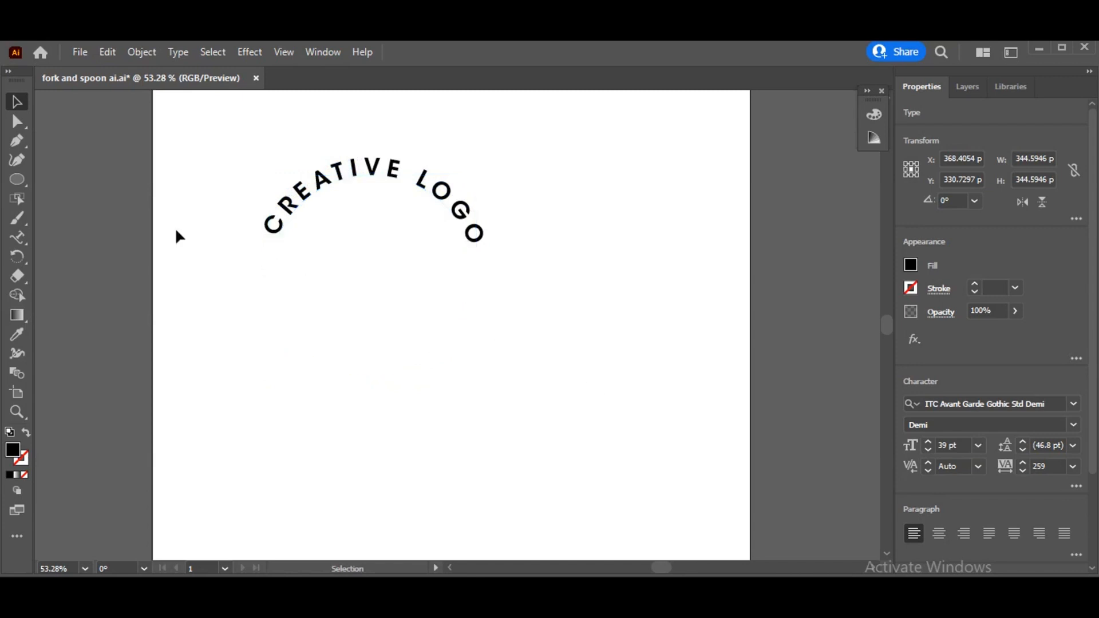
# Draw a second circle about 340 px wide to the right of CREATIVE LOGO with a black outline and no fill
pyautogui.rightClick(16, 180)
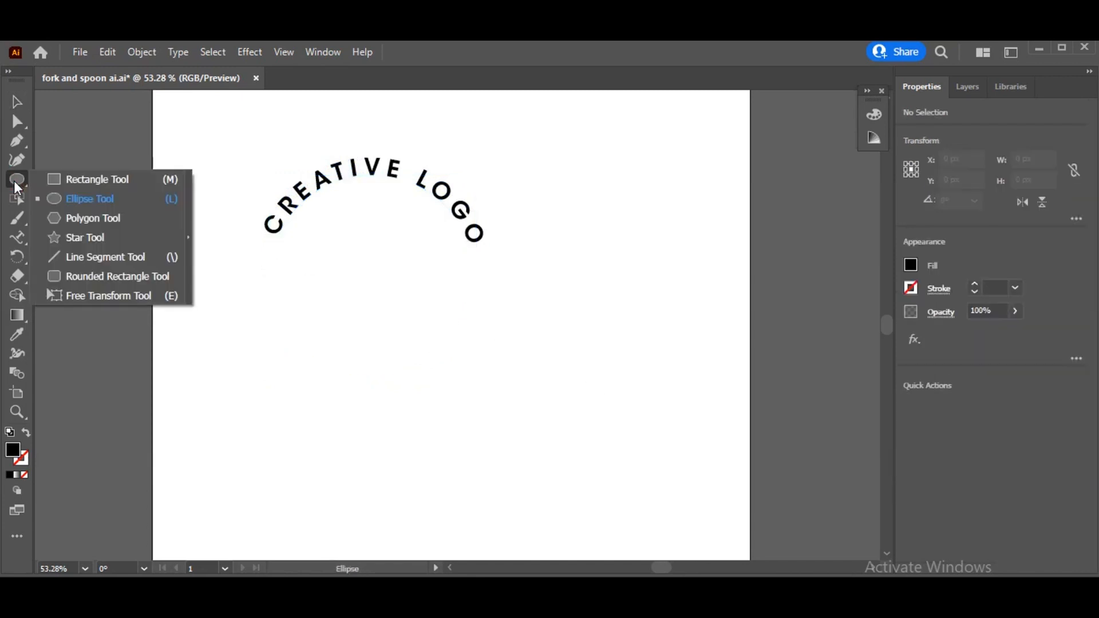
pyautogui.click(63, 199)
pyautogui.moveTo(532, 216); pyautogui.dragTo(735, 418)
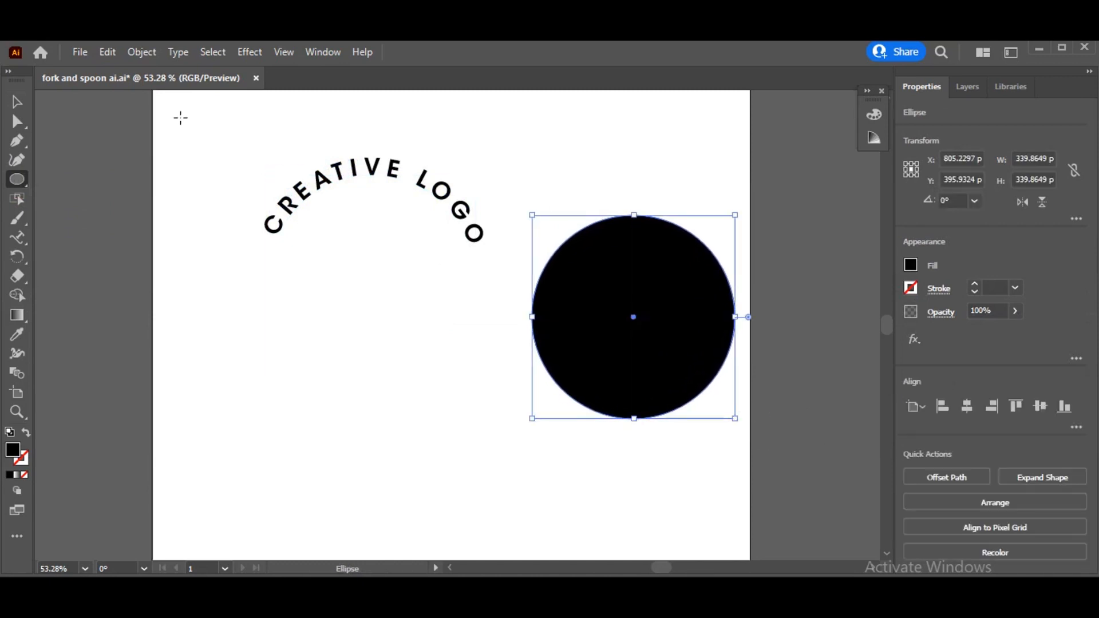
pyautogui.click(25, 433)
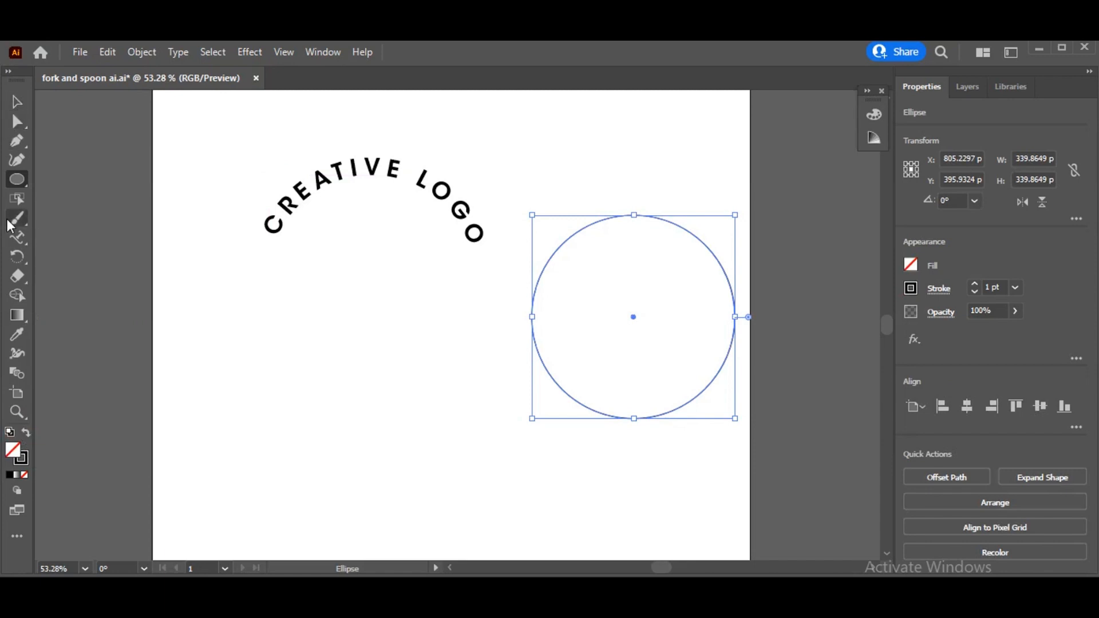
# Add the text DESIGNING along the second circle with the Type on a Path tool, starting at its lower-left arc
pyautogui.click(16, 237)
pyautogui.click(86, 257)
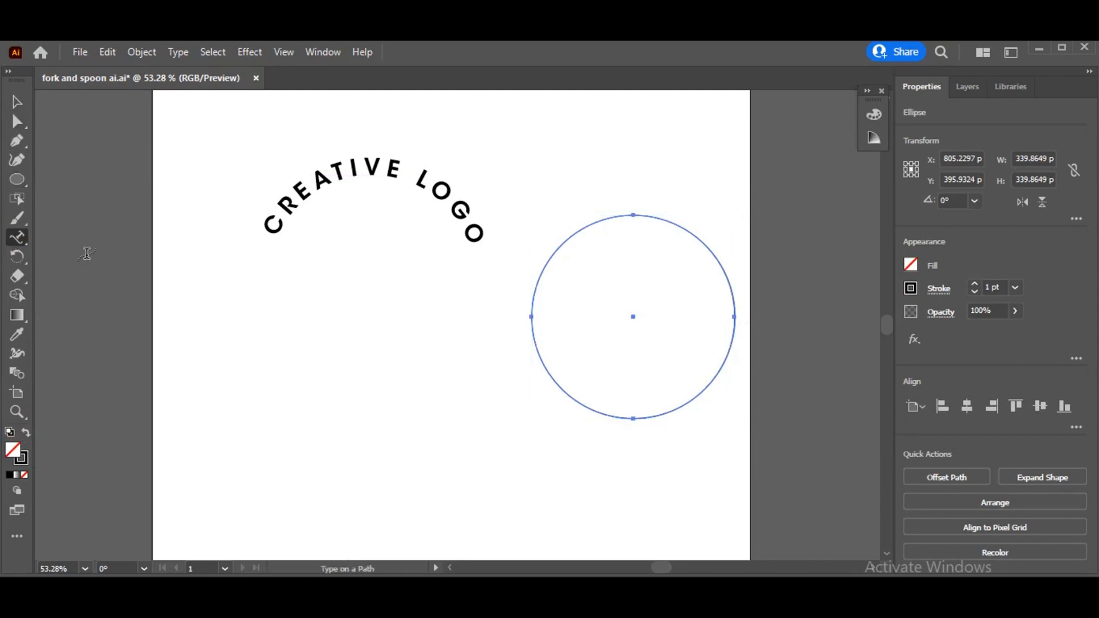
pyautogui.click(568, 395)
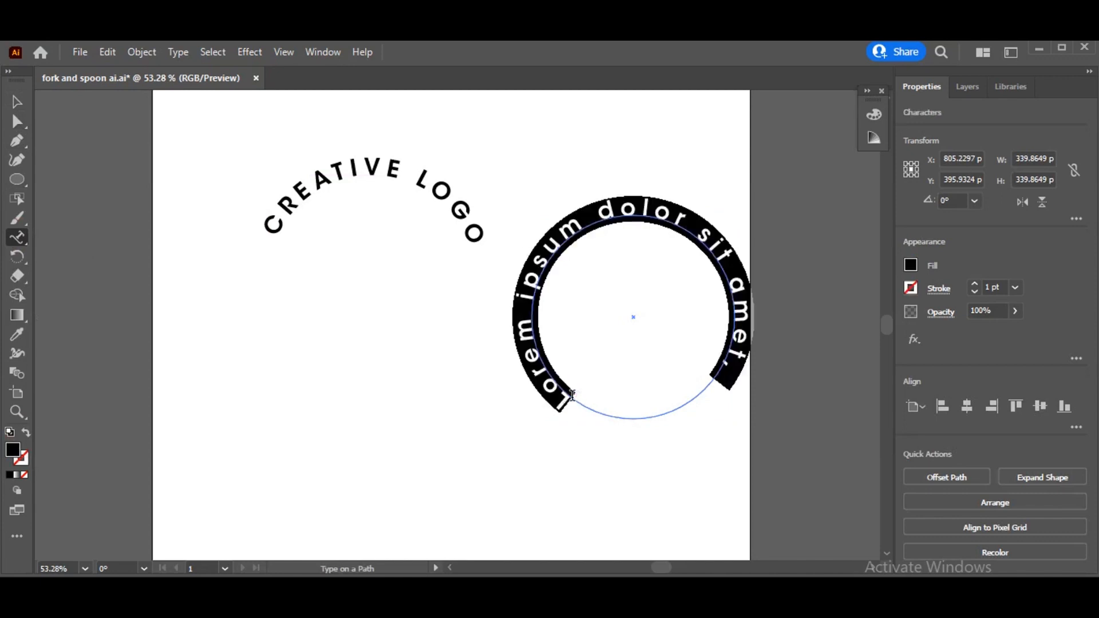
pyautogui.write('DES')
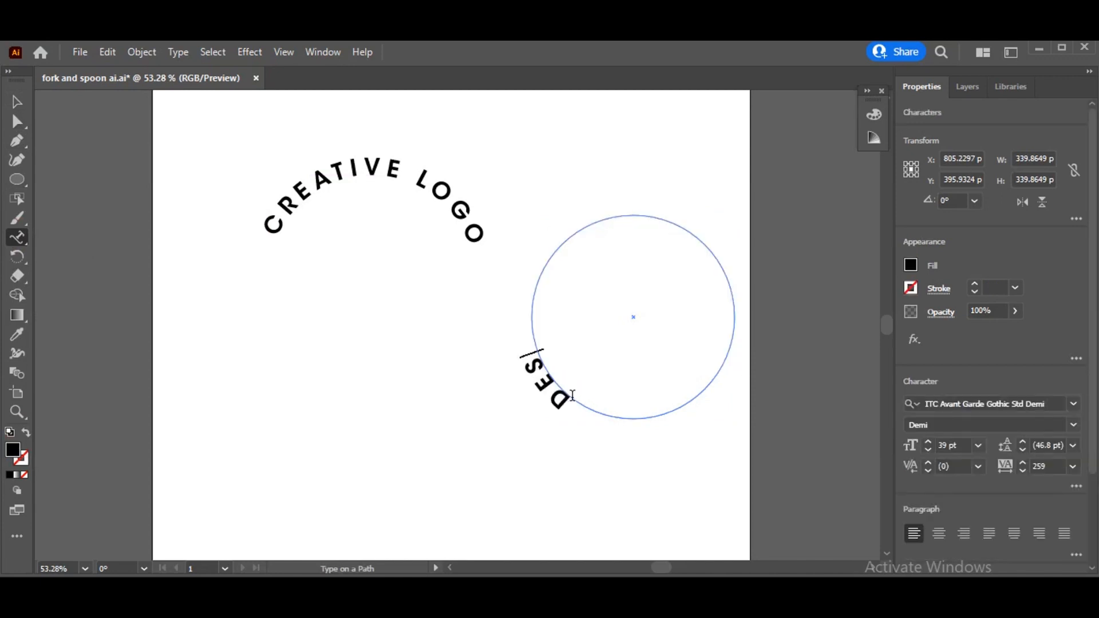
pyautogui.write('IGNING')
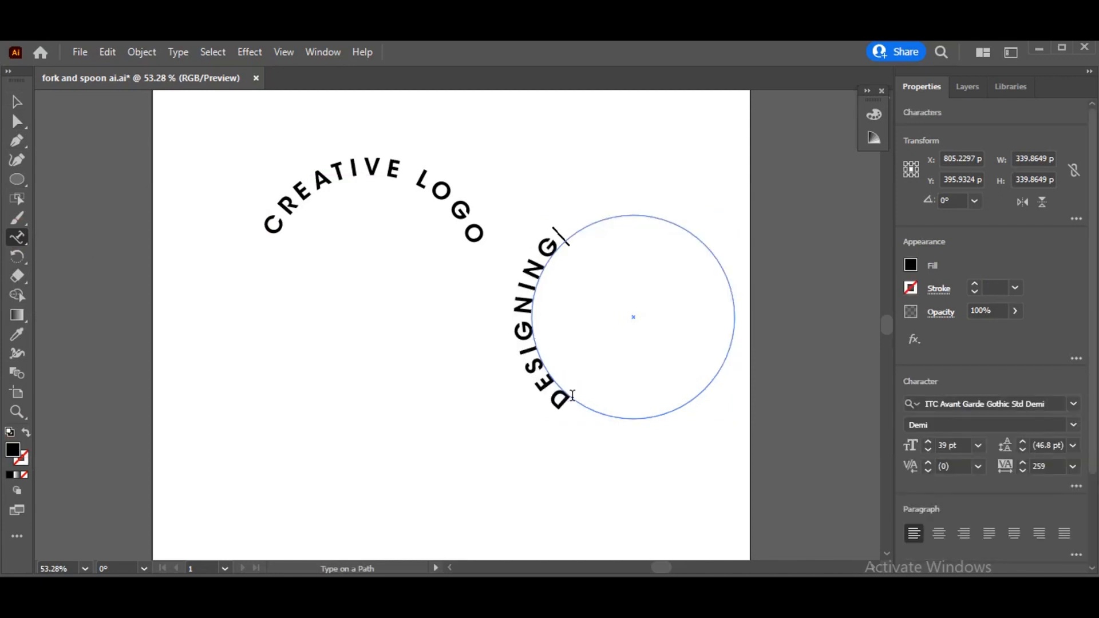
# Slide the DESIGNING text around the outside of its circle to the lower-right arc and deselect it
pyautogui.click(19, 106)
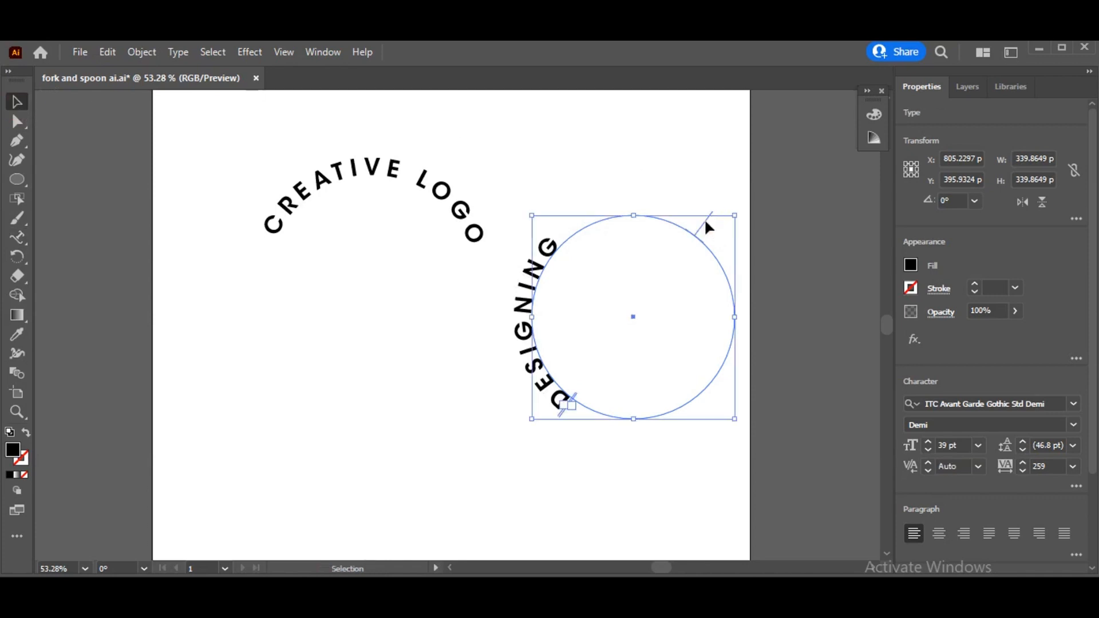
pyautogui.moveTo(706, 223); pyautogui.dragTo(763, 356)
pyautogui.click(762, 357)
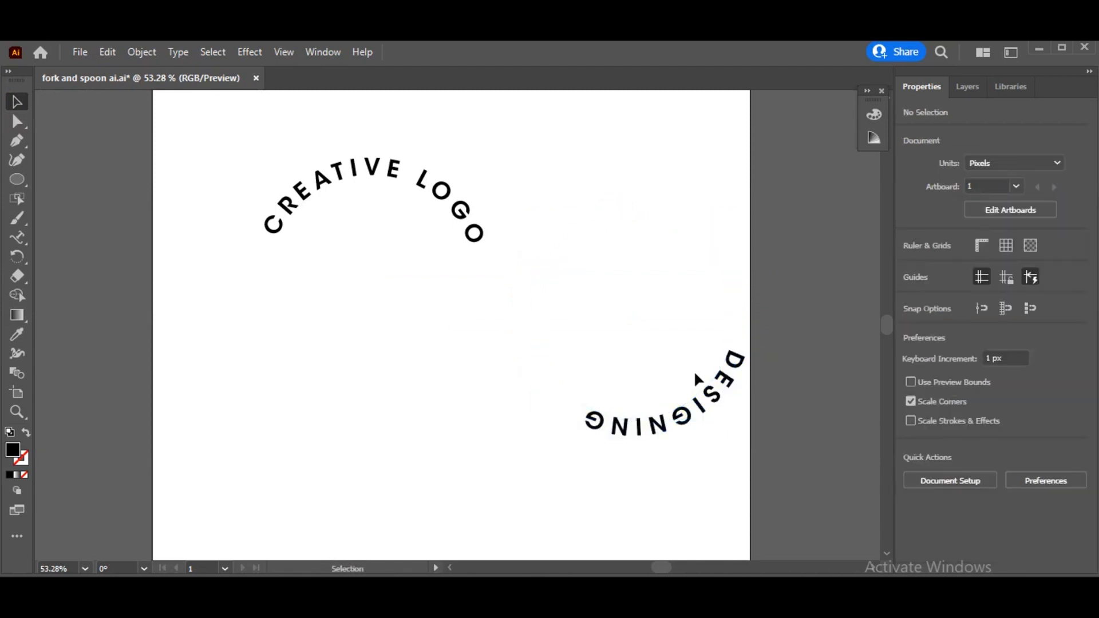
# Try flipping the DESIGNING text to the inside of its circle and sliding it toward the bottom arc
pyautogui.click(734, 355)
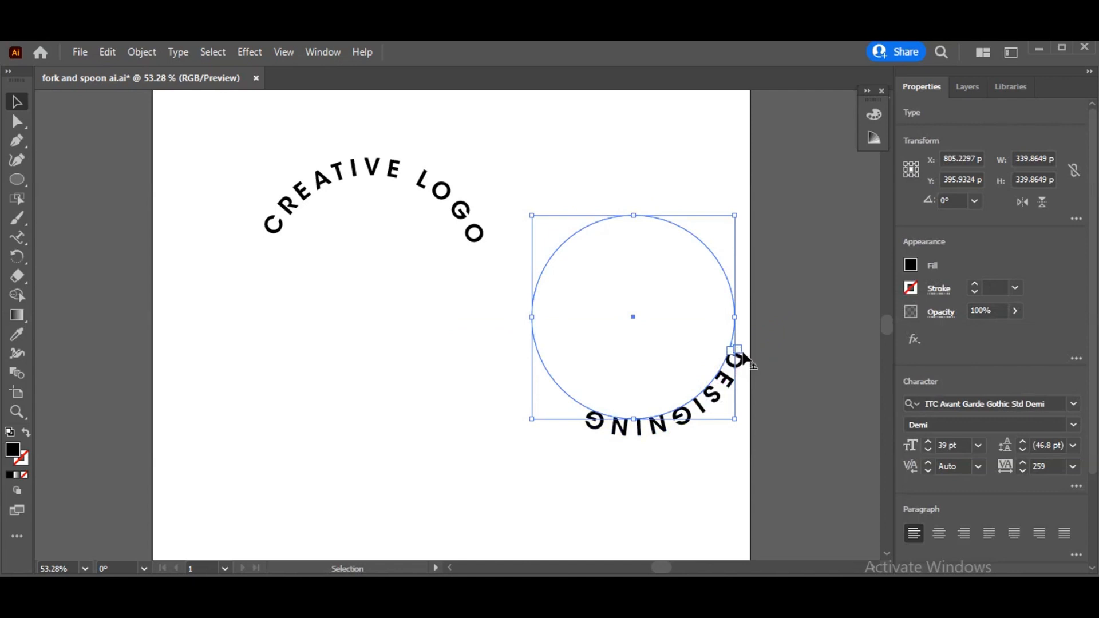
pyautogui.moveTo(743, 359); pyautogui.dragTo(684, 386)
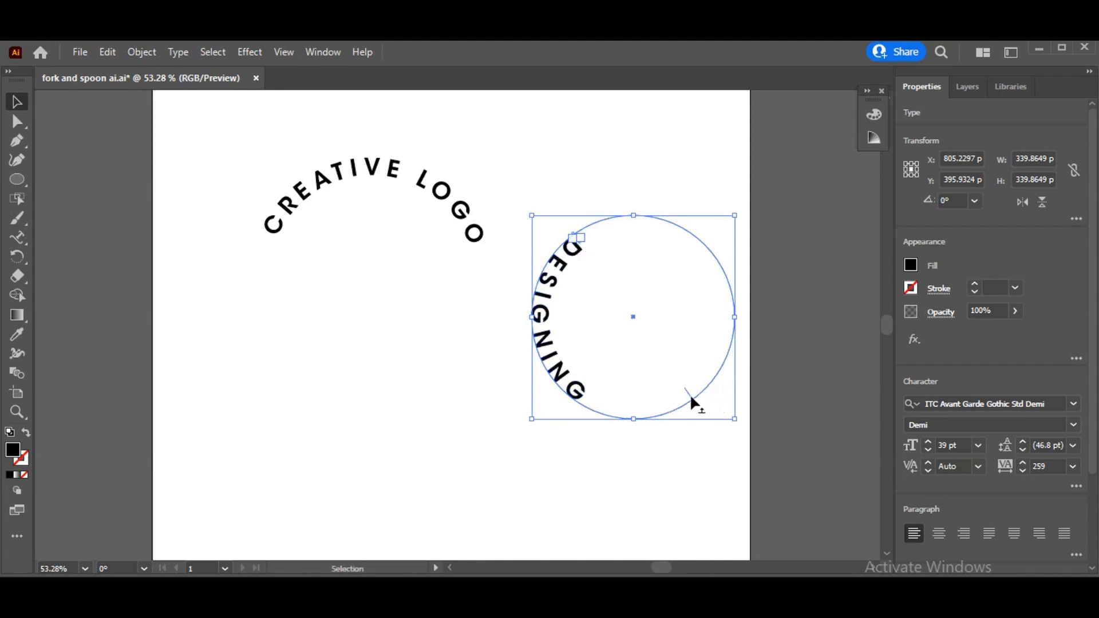
pyautogui.moveTo(690, 399); pyautogui.dragTo(732, 347)
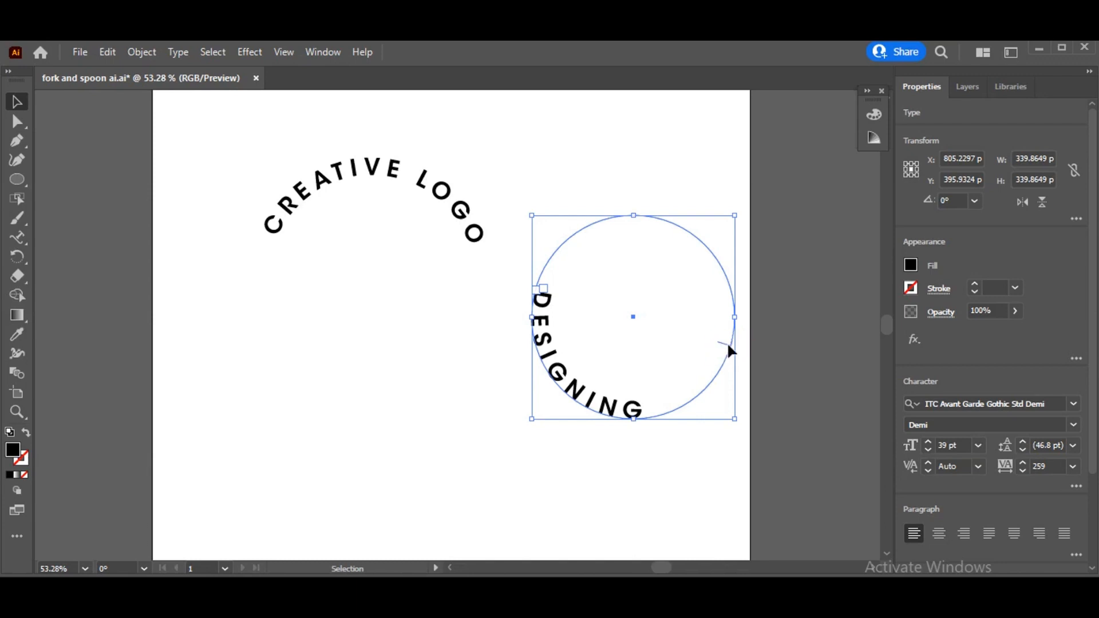
pyautogui.moveTo(728, 345); pyautogui.dragTo(736, 324)
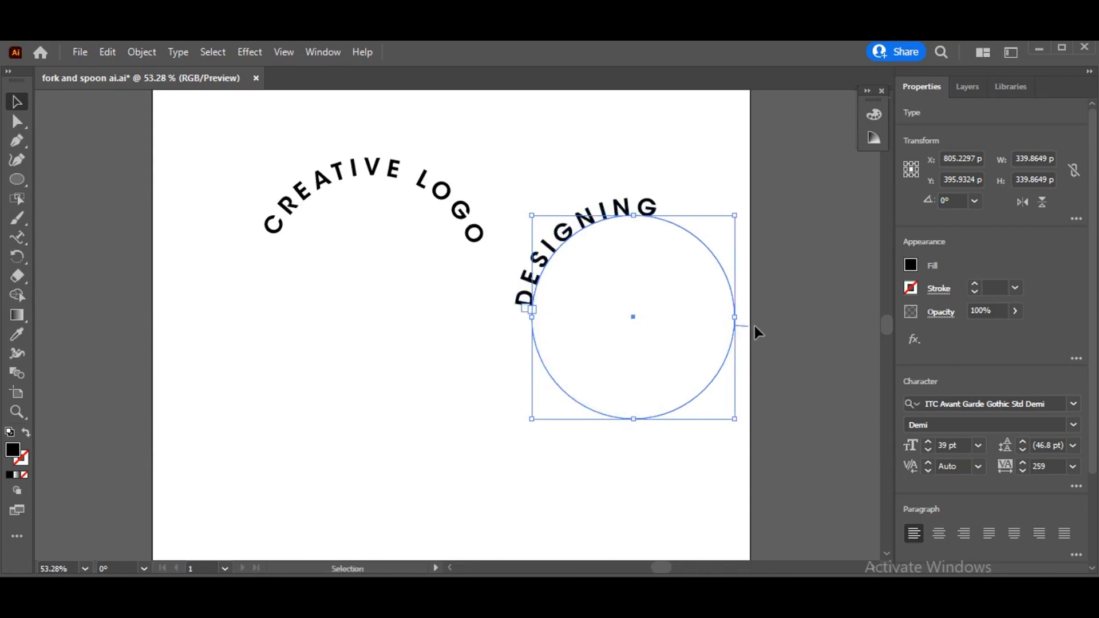
pyautogui.moveTo(746, 327); pyautogui.dragTo(735, 380)
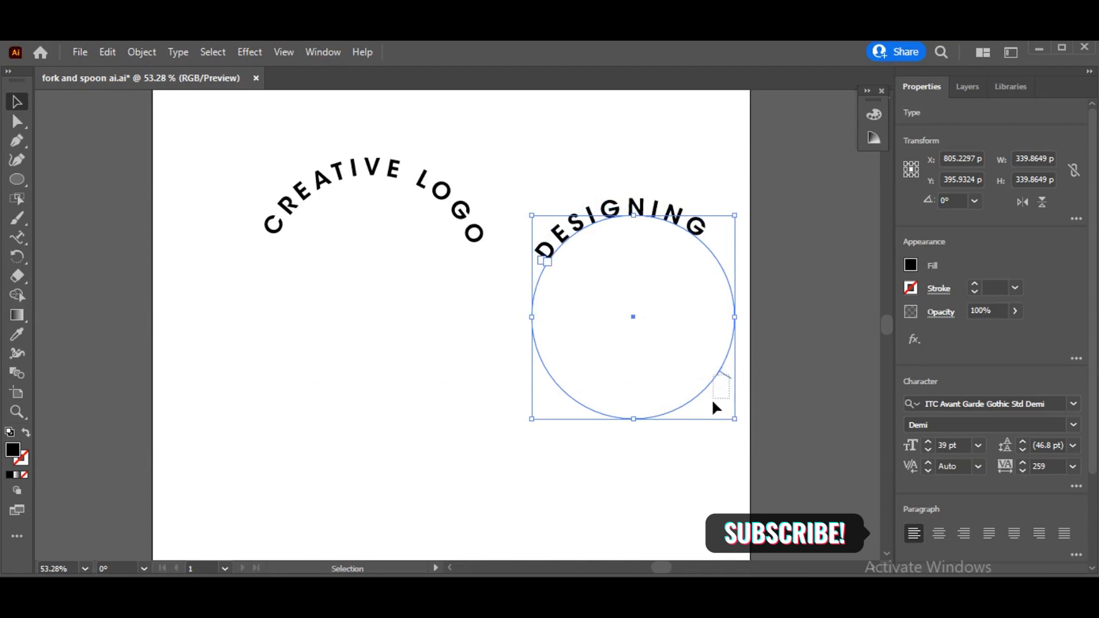
# Flip the DESIGNING text to the inside of its circle and centre it along the bottom arc, reading left to right
pyautogui.moveTo(726, 376); pyautogui.dragTo(676, 410)
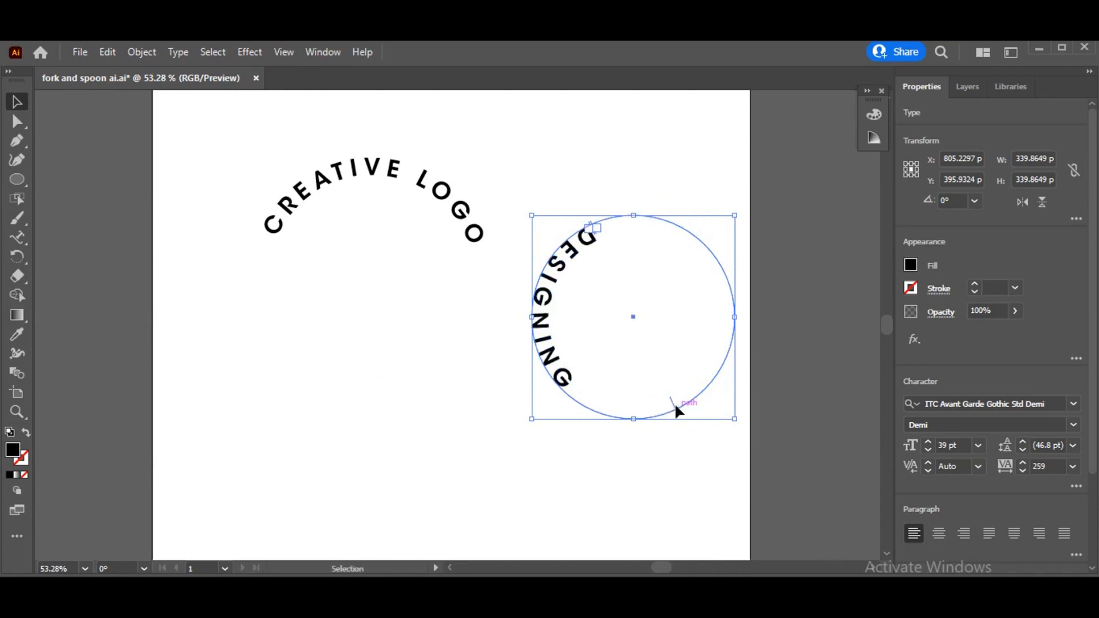
pyautogui.moveTo(672, 401); pyautogui.dragTo(733, 319)
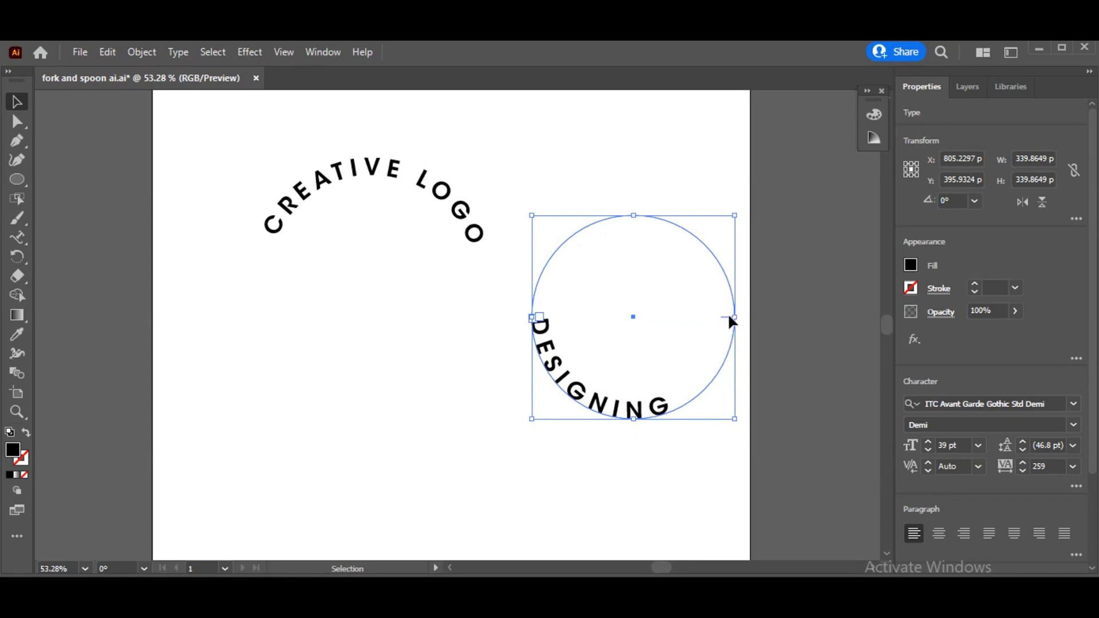
pyautogui.moveTo(728, 317); pyautogui.dragTo(722, 276)
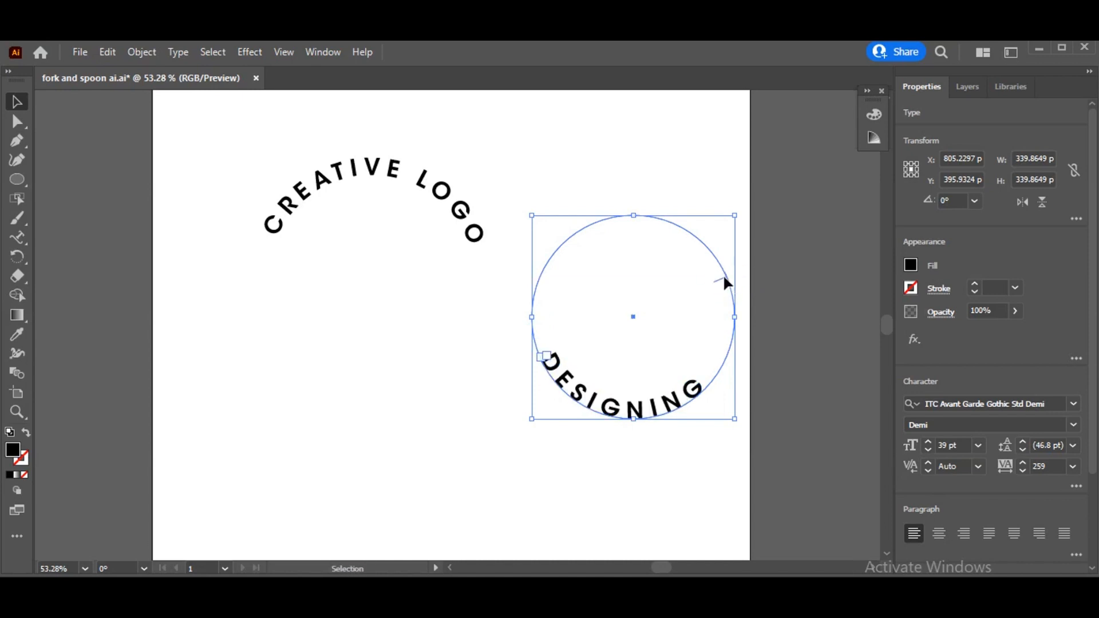
# Try to nudge the DESIGNING text slightly further along its path, and undo the change
pyautogui.moveTo(723, 273); pyautogui.dragTo(726, 266)
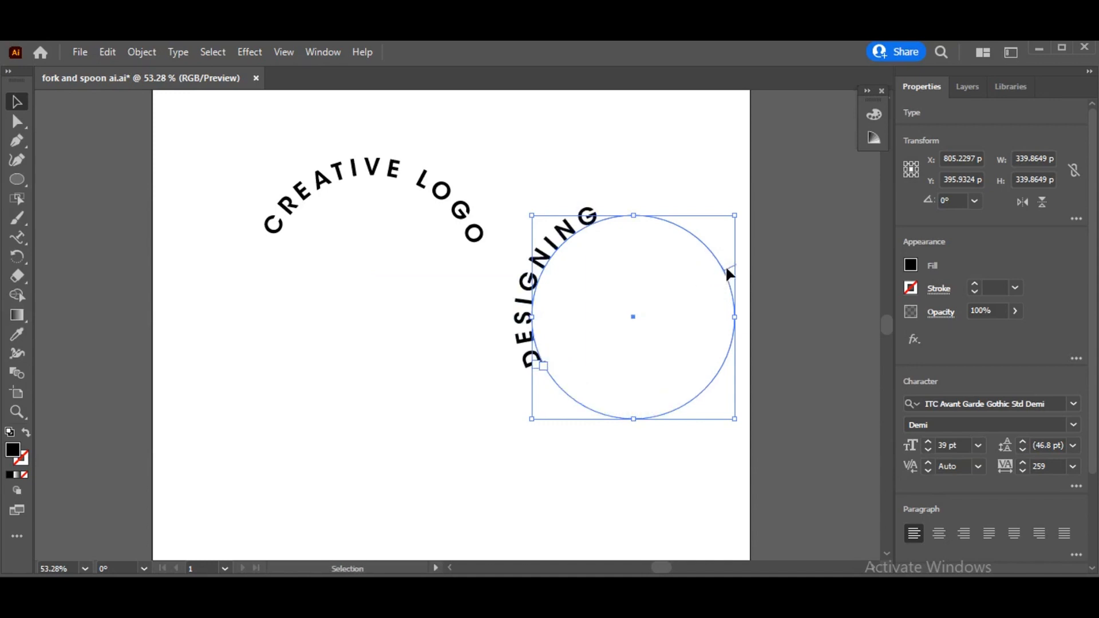
pyautogui.rightClick(726, 265)
pyautogui.click(781, 289)
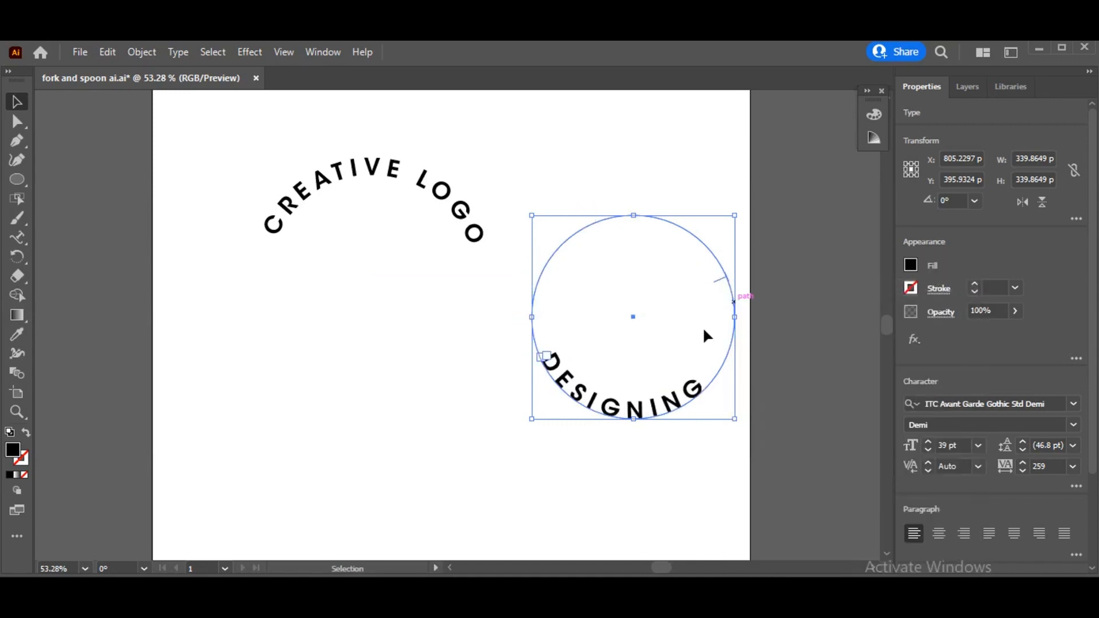
# Move the DESIGNING circle beneath CREATIVE LOGO, aligned to the same vertical centre line, and fine-tune the text's centring on the bottom arc
pyautogui.moveTo(673, 400); pyautogui.dragTo(425, 397)
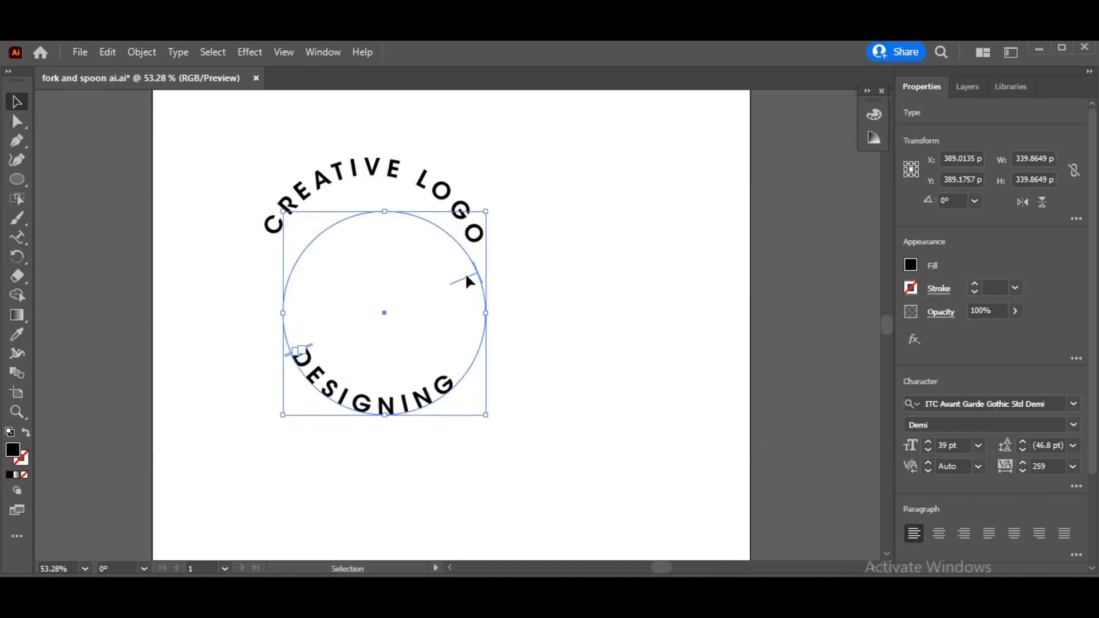
pyautogui.moveTo(466, 273); pyautogui.dragTo(467, 269)
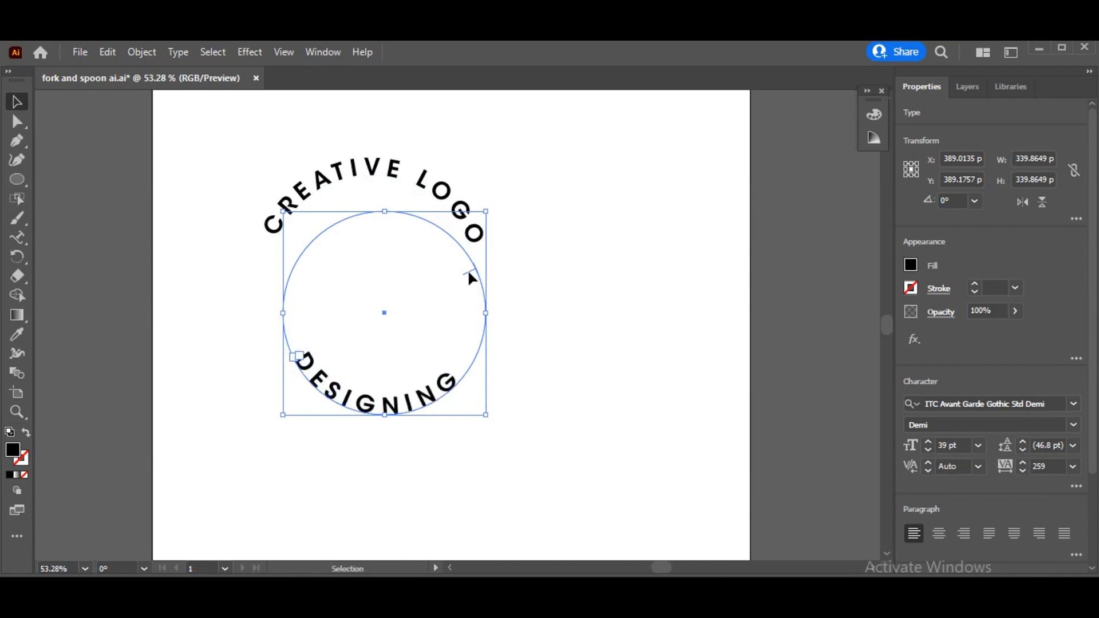
pyautogui.moveTo(382, 309); pyautogui.dragTo(372, 300)
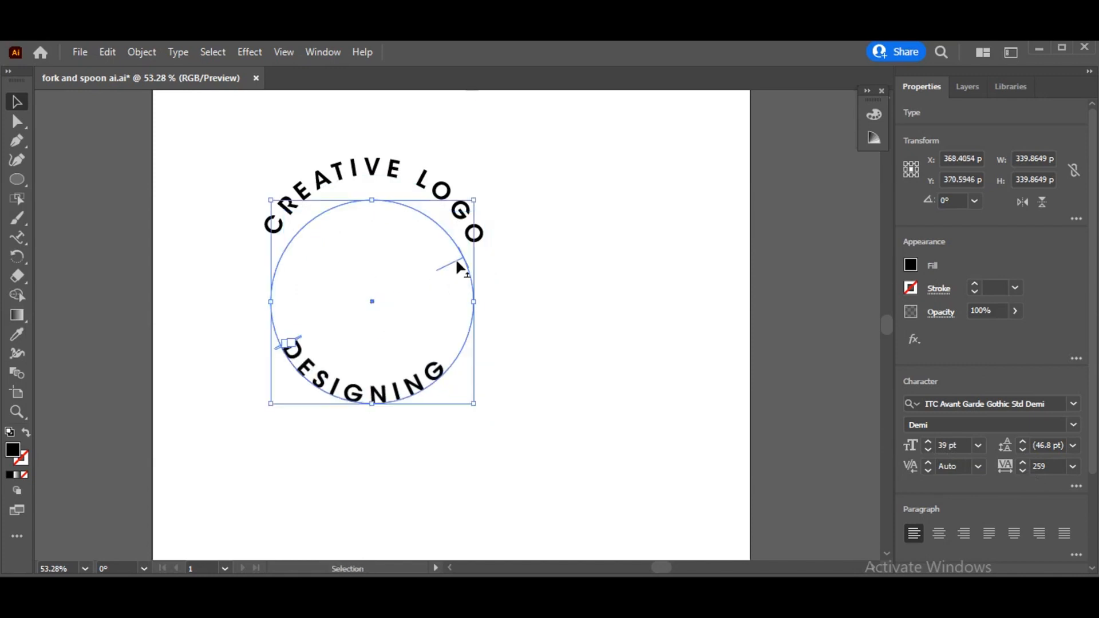
pyautogui.moveTo(457, 261); pyautogui.dragTo(459, 256)
pyautogui.click(575, 345)
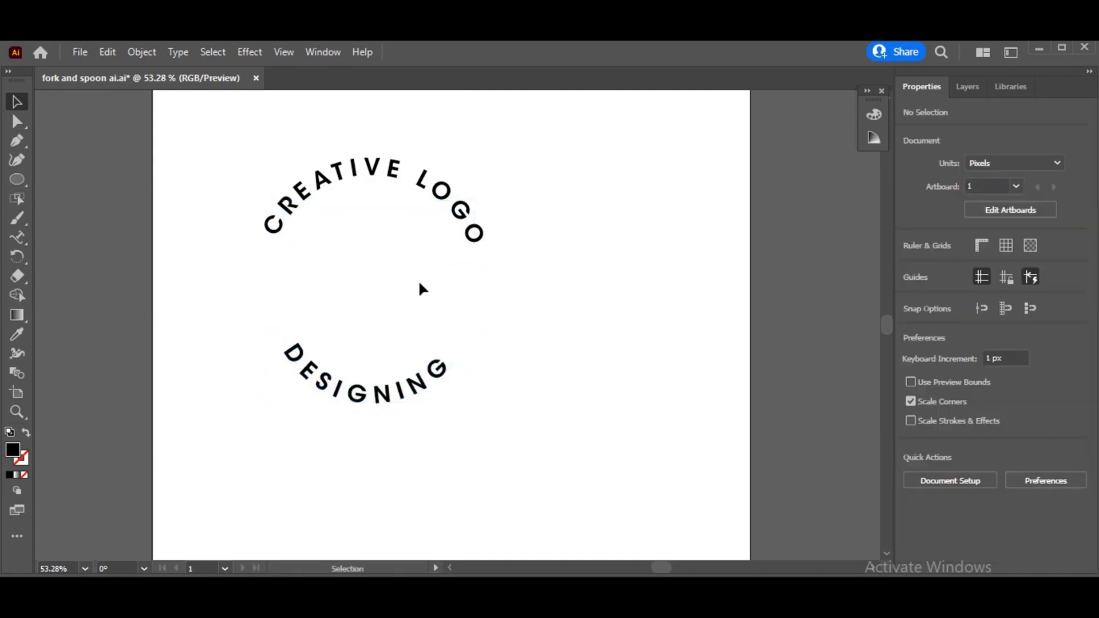
# Move the DESIGNING text circle up toward the CREATIVE LOGO circle and readjust its text along the bottom arc
pyautogui.moveTo(265, 300); pyautogui.dragTo(441, 401)
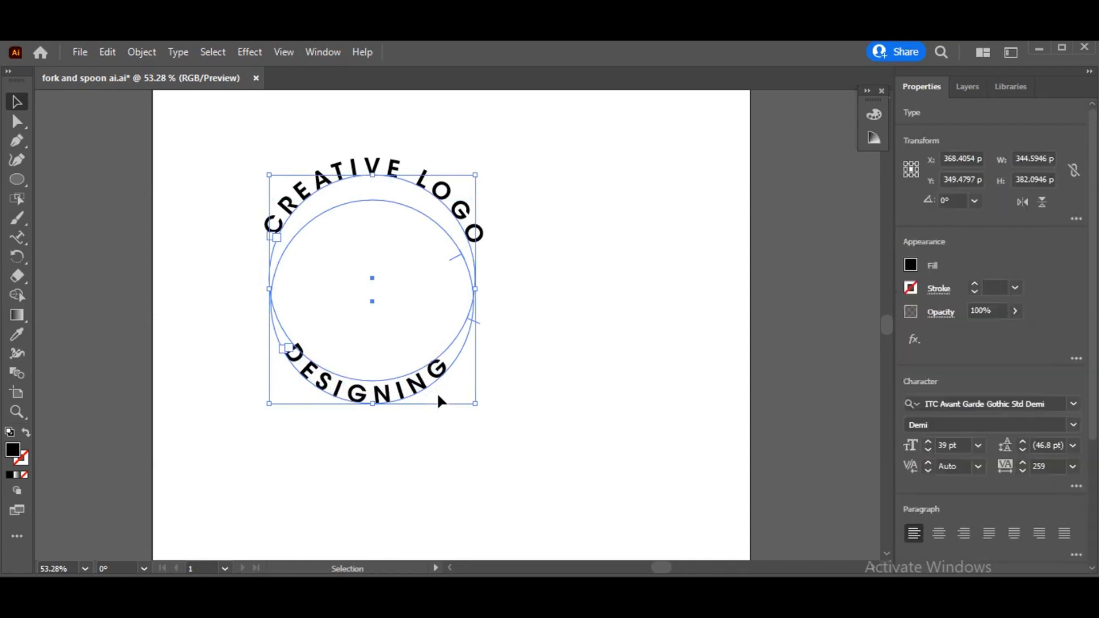
pyautogui.click(570, 459)
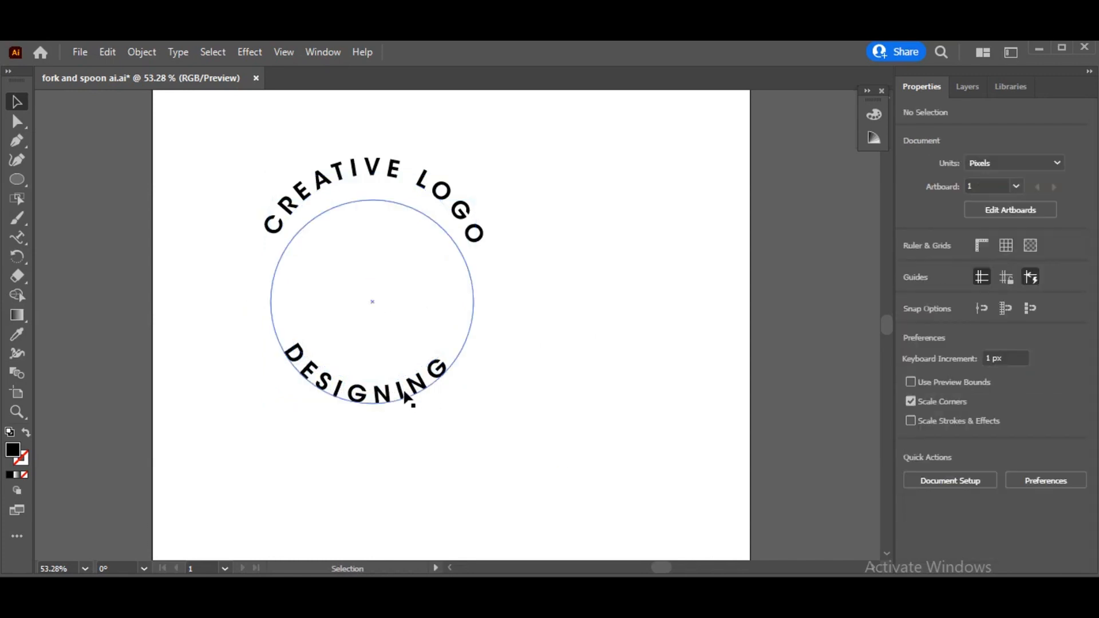
pyautogui.moveTo(405, 399); pyautogui.dragTo(413, 395)
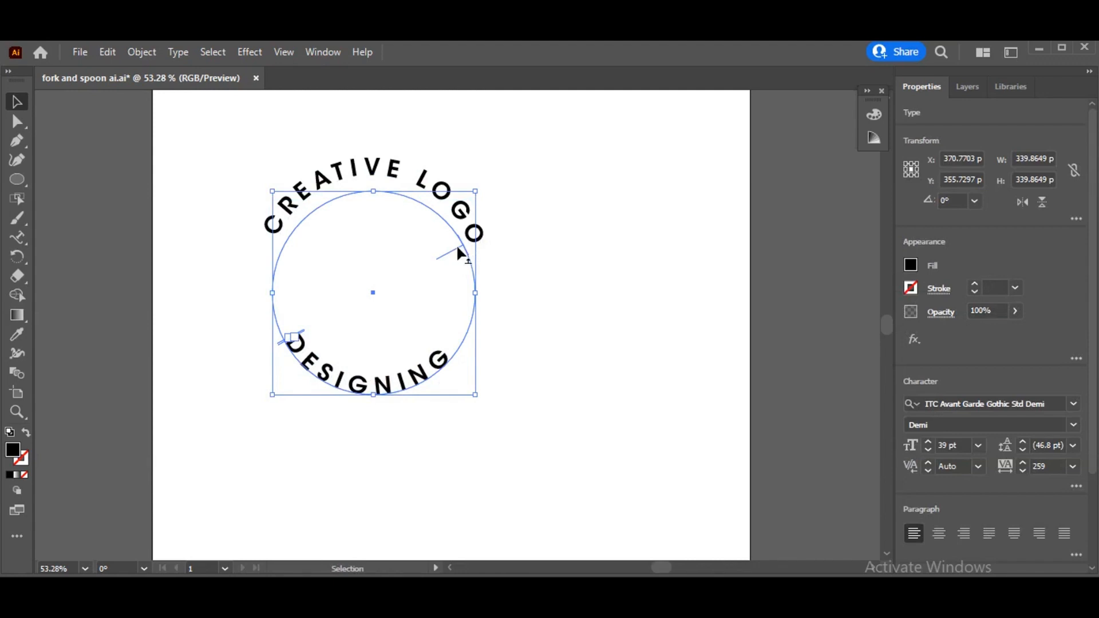
pyautogui.moveTo(458, 252); pyautogui.dragTo(458, 250)
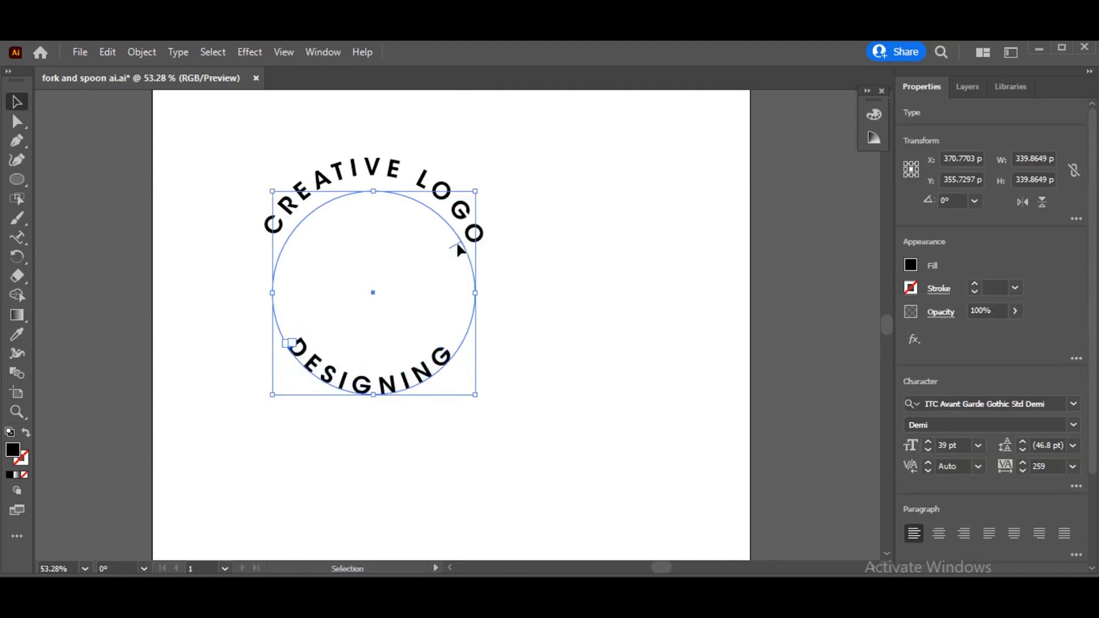
pyautogui.click(585, 377)
pyautogui.moveTo(408, 378)
pyautogui.mouseDown()
pyautogui.moveTo(411, 370)
pyautogui.moveTo(420, 387)
pyautogui.moveTo(408, 373)
pyautogui.mouseUp()
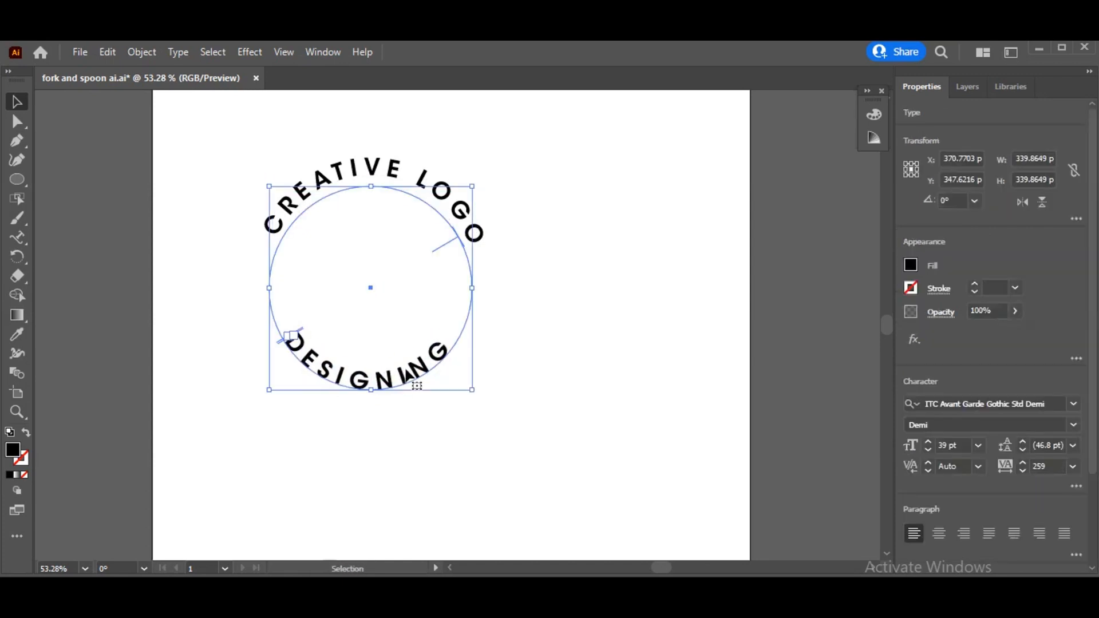
pyautogui.click(529, 391)
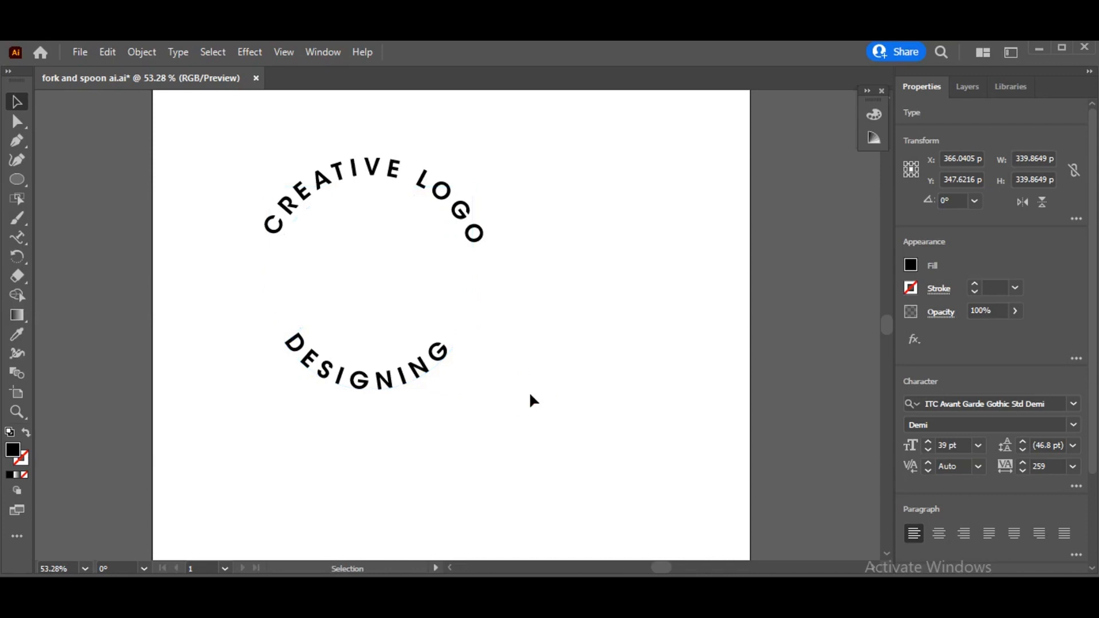
# Convert the CREATIVE LOGO and DESIGNING path texts to outlines
pyautogui.click(427, 191)
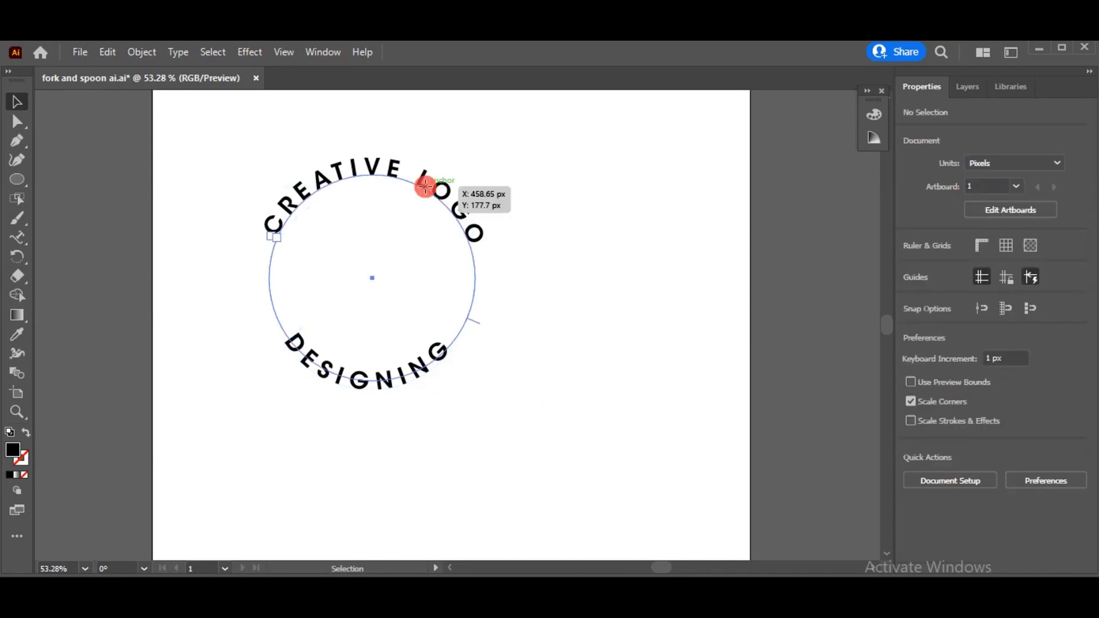
pyautogui.hotkey('ctrl', 'h')
pyautogui.click(364, 121)
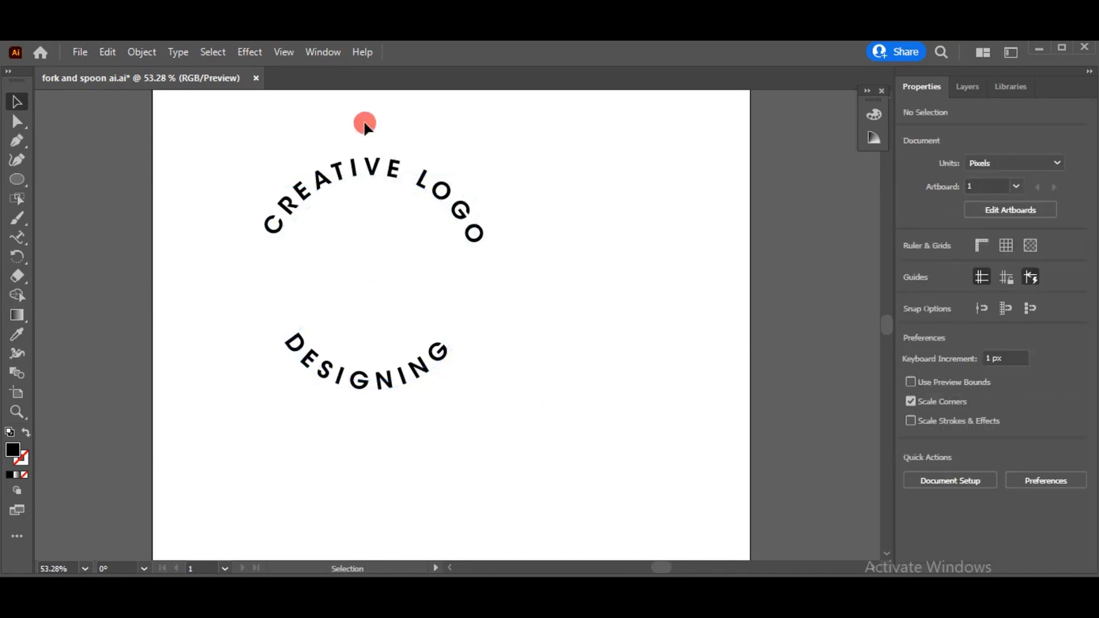
pyautogui.click(362, 174)
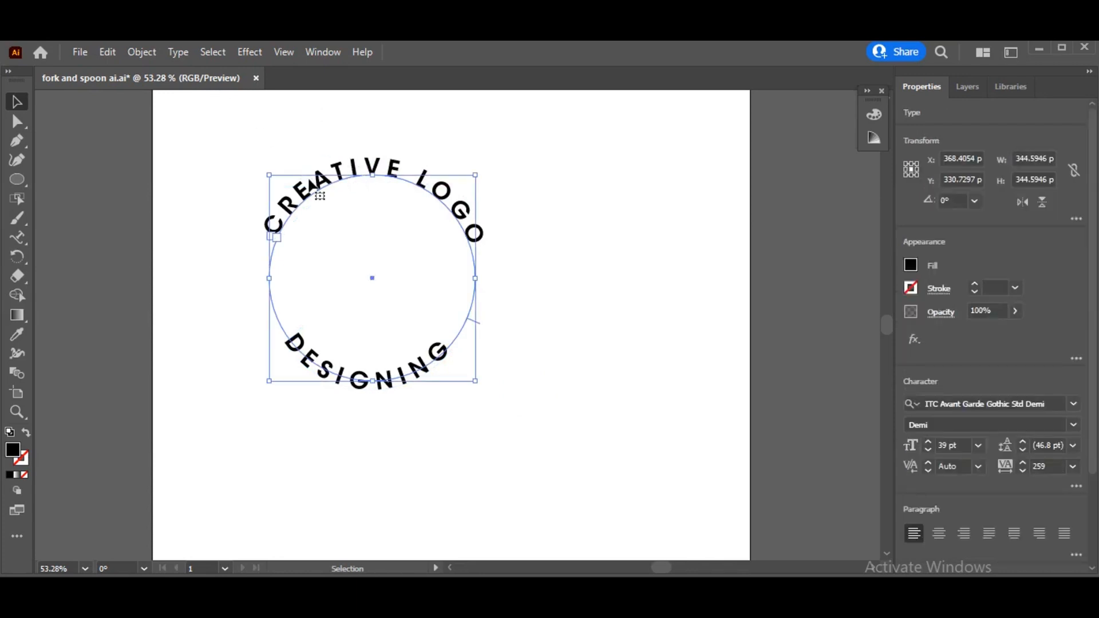
pyautogui.rightClick(309, 178)
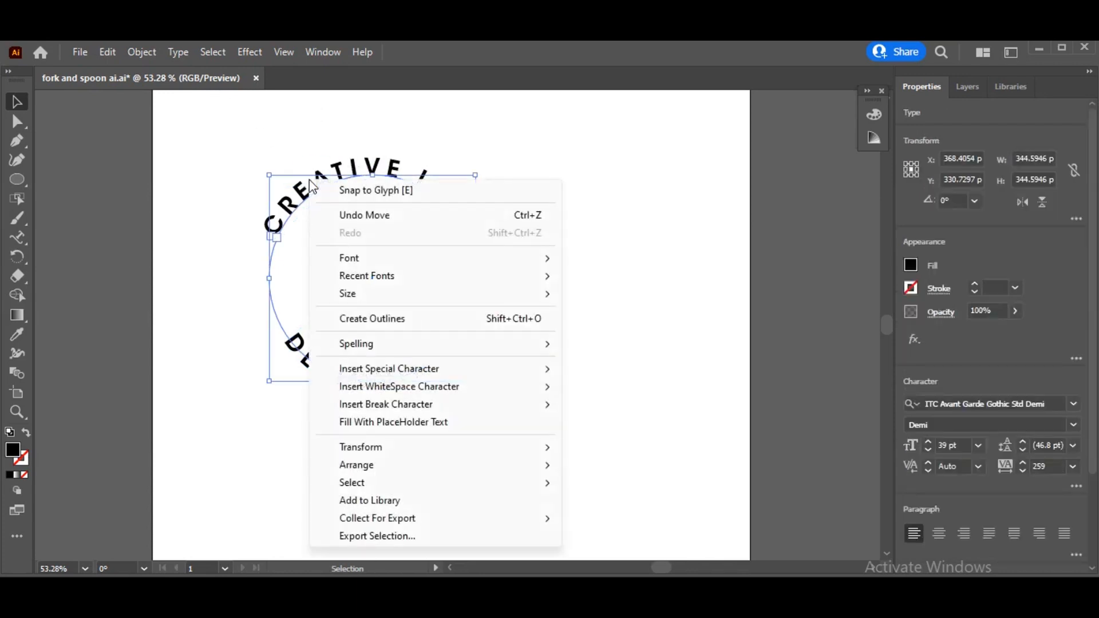
pyautogui.click(415, 318)
pyautogui.click(591, 435)
pyautogui.click(376, 377)
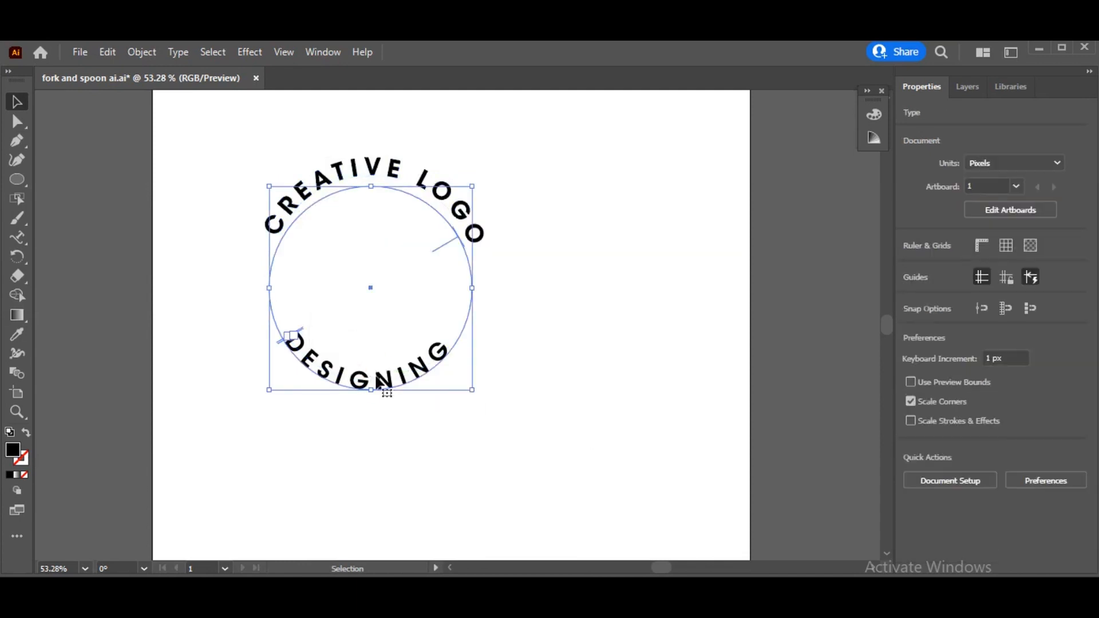
pyautogui.rightClick(376, 378)
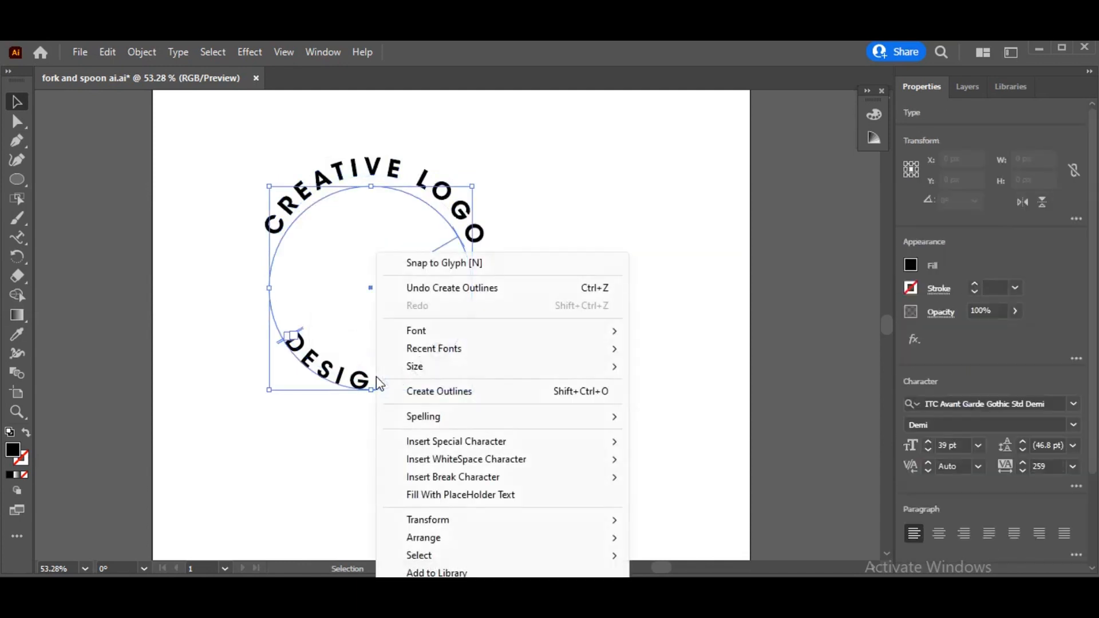
pyautogui.click(451, 391)
pyautogui.click(548, 428)
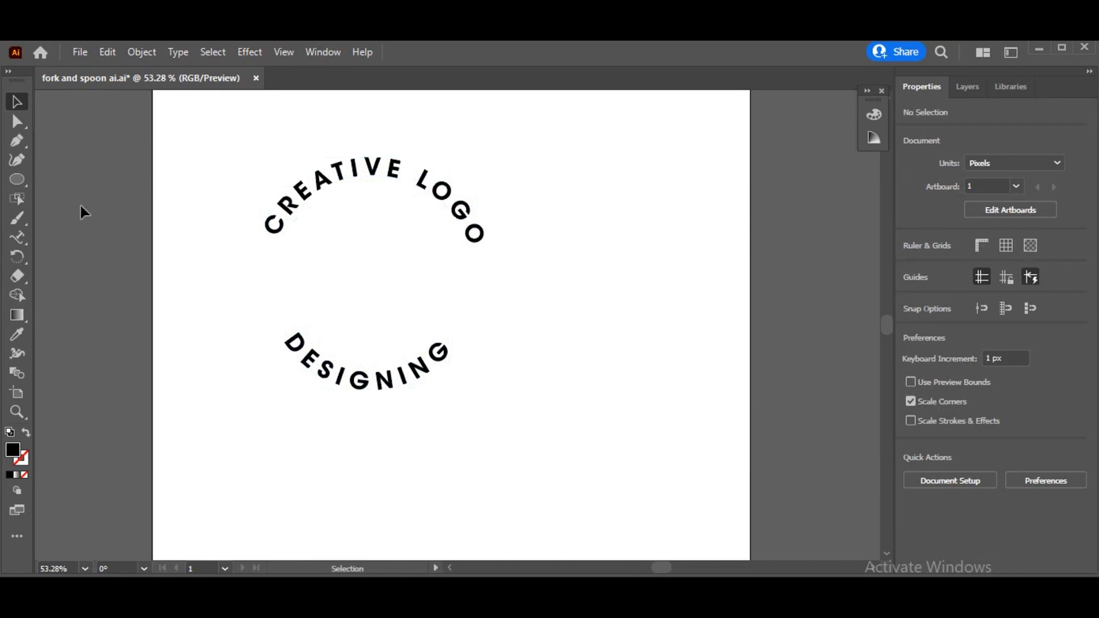
# Draw a black-filled circle between the two curved texts, enlarge it to about 256 px in diameter and centre it between them
pyautogui.click(23, 179)
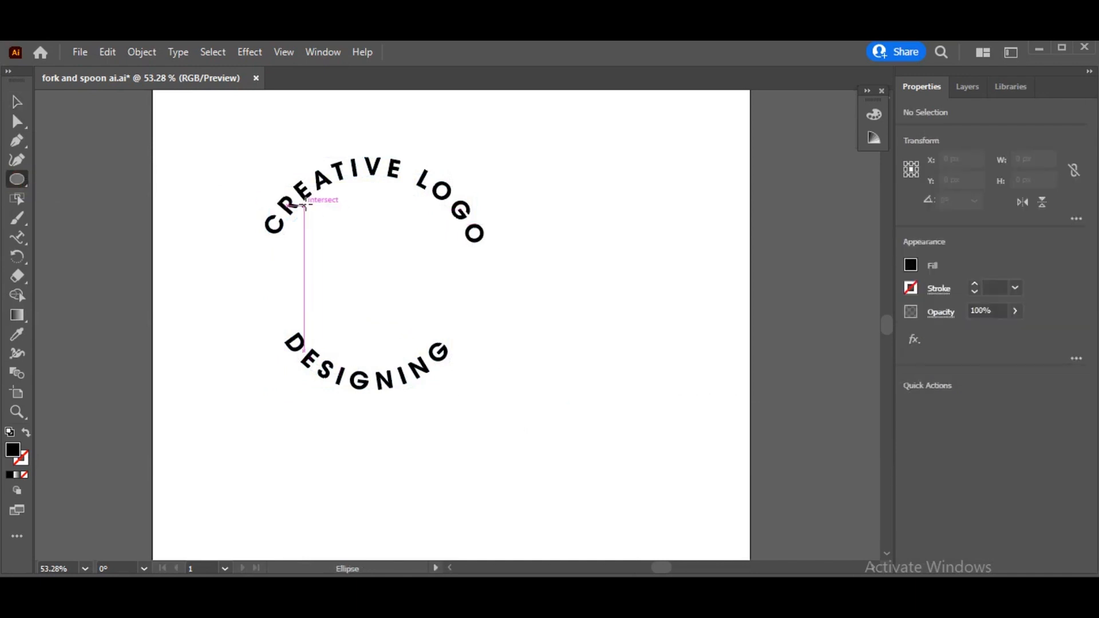
pyautogui.moveTo(311, 206); pyautogui.dragTo(451, 346)
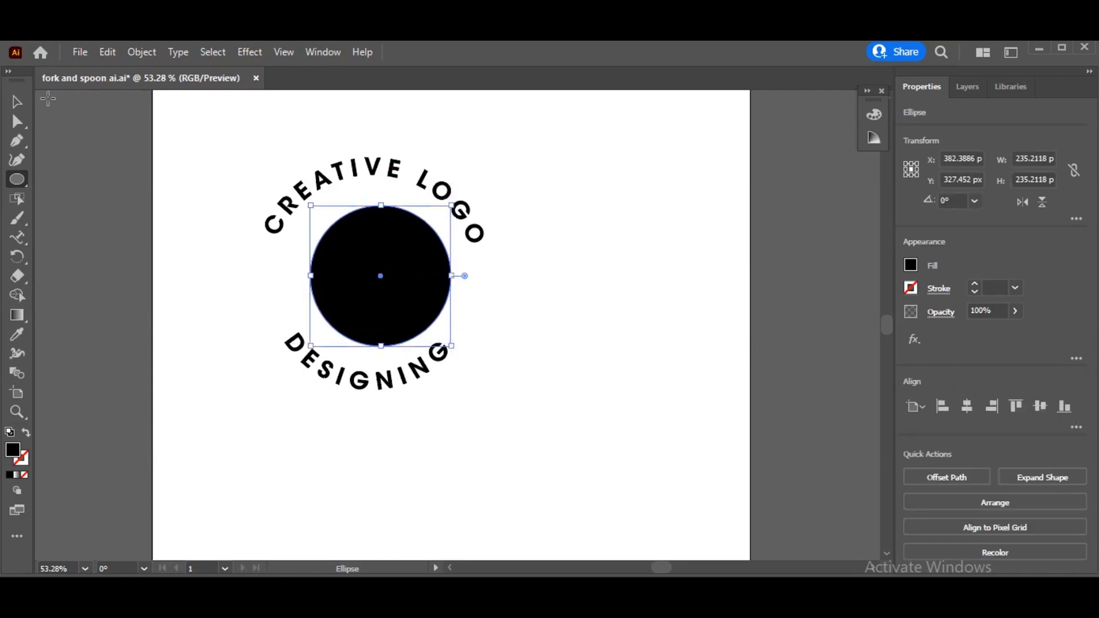
pyautogui.click(20, 102)
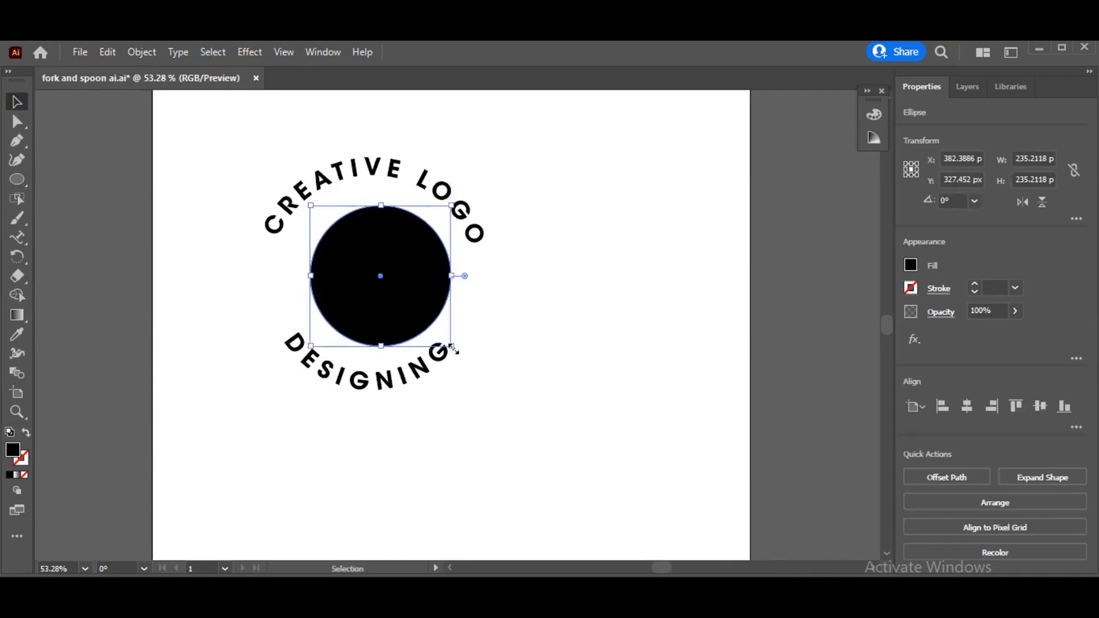
pyautogui.moveTo(452, 346); pyautogui.dragTo(466, 359)
pyautogui.moveTo(376, 282); pyautogui.dragTo(364, 280)
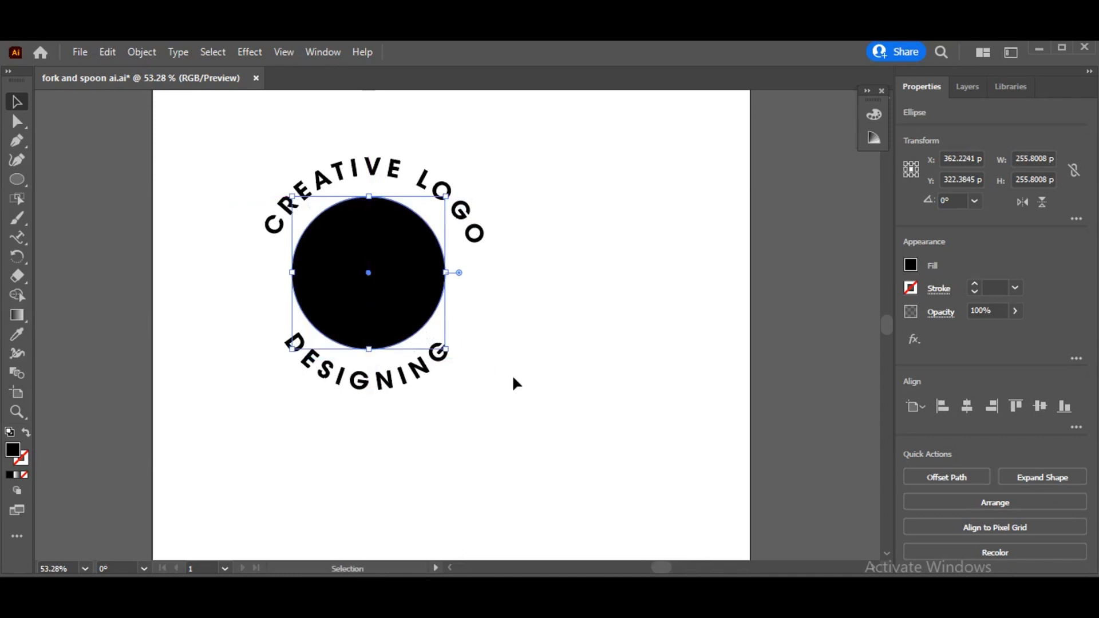
pyautogui.click(512, 375)
# Shift both texts and the circle together down and to the right, and enlarge the circle to about 268 px in diameter
pyautogui.moveTo(285, 201); pyautogui.dragTo(372, 294)
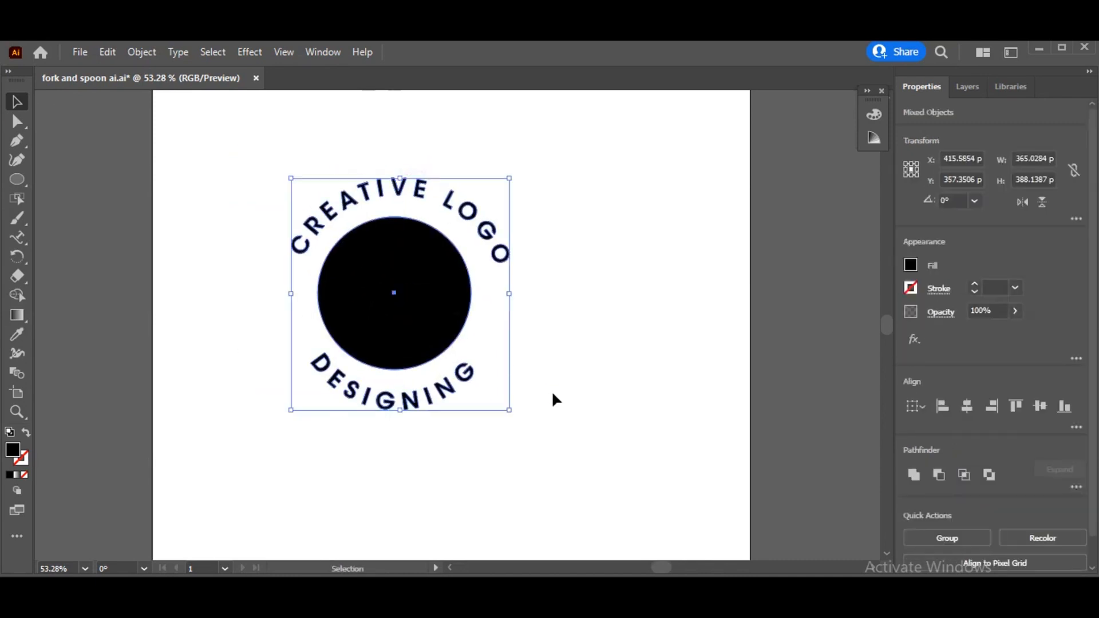
pyautogui.click(551, 393)
pyautogui.click(420, 309)
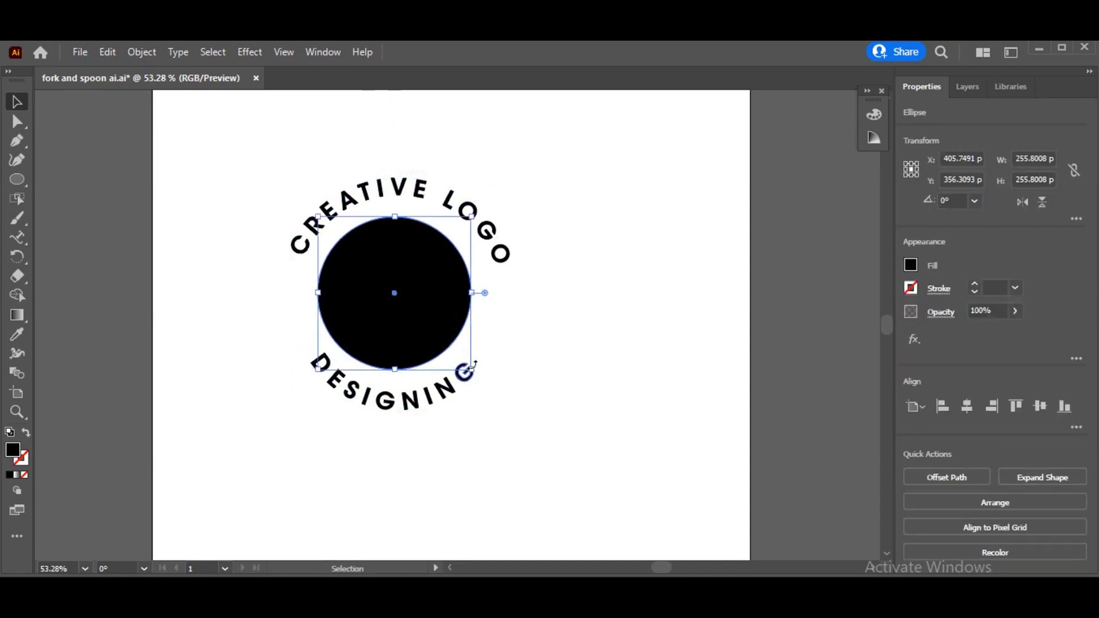
pyautogui.moveTo(474, 369); pyautogui.dragTo(479, 375)
pyautogui.moveTo(480, 377); pyautogui.dragTo(480, 376)
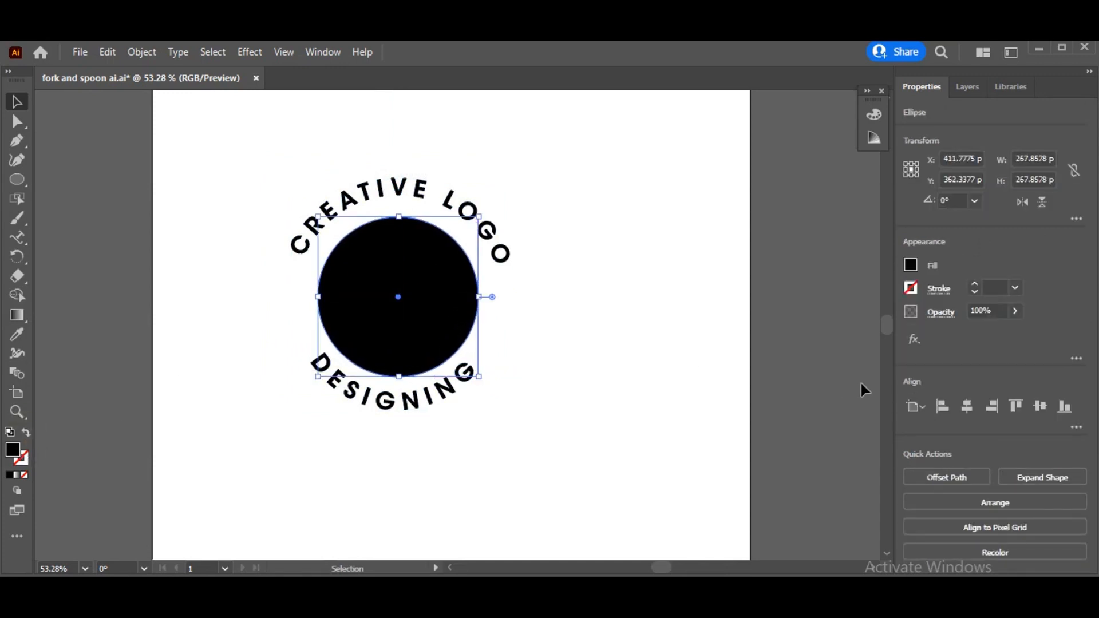
# Swap the circle's fill and stroke to leave only a black outline, and set the stroke weight to 5 pt
pyautogui.click(26, 430)
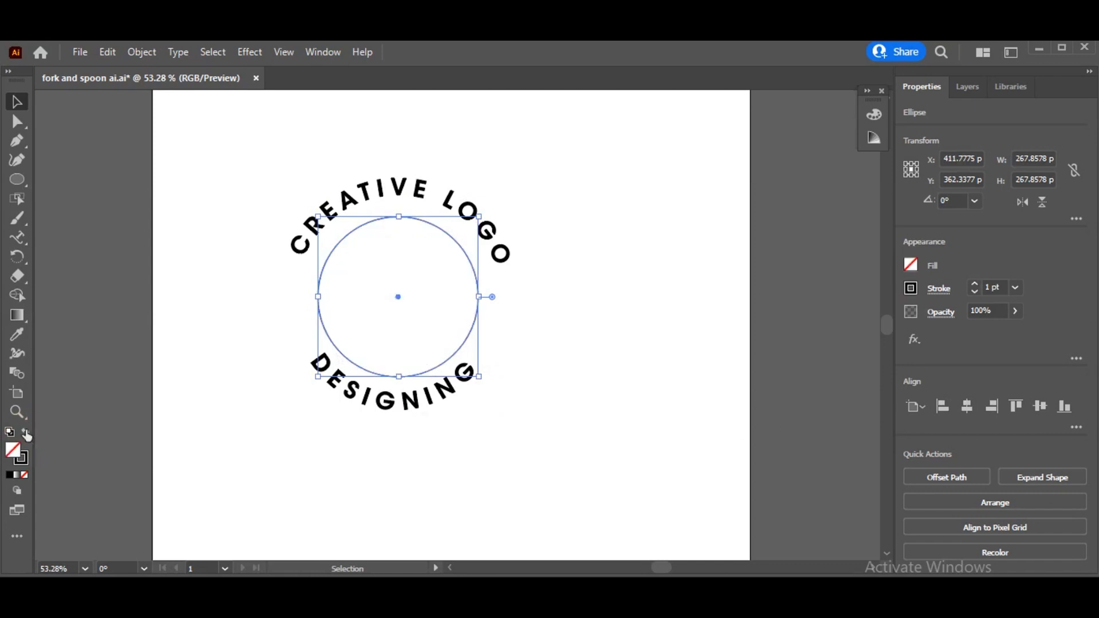
pyautogui.click(975, 284)
pyautogui.click(975, 284)
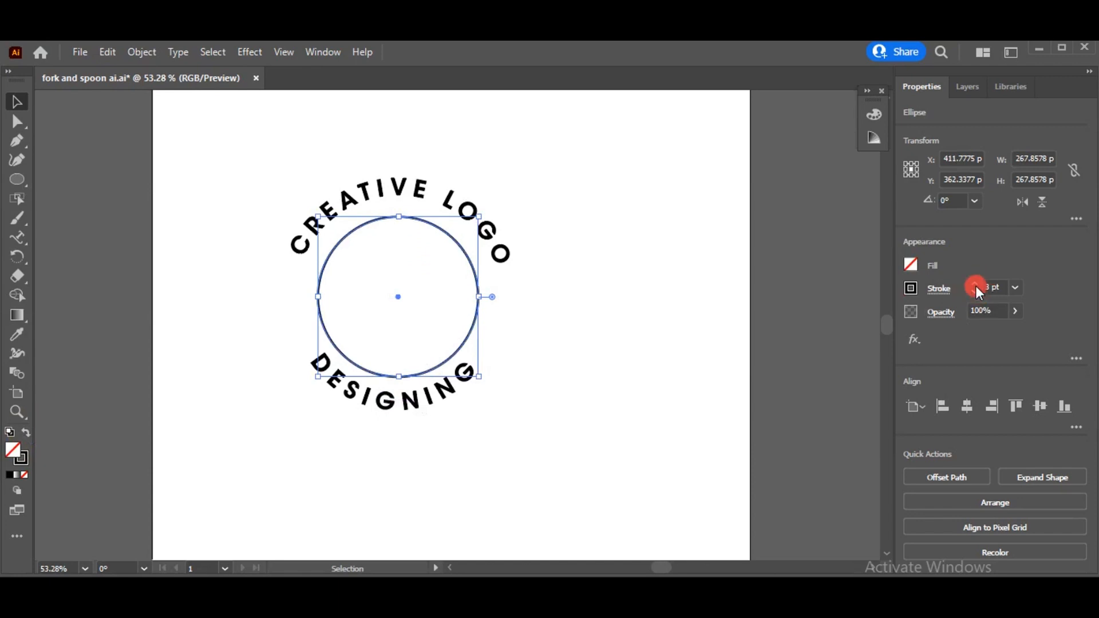
pyautogui.click(974, 284)
pyautogui.click(975, 284)
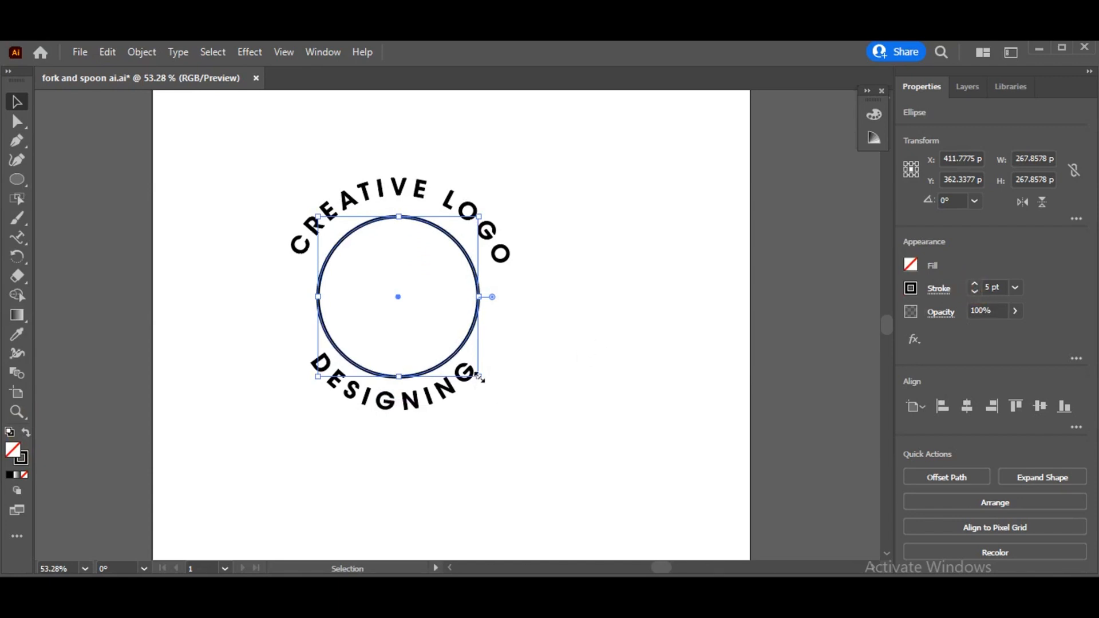
# Enlarge the outlined circle to about 450 px in diameter and position it as a ring around both curved texts
pyautogui.moveTo(479, 377); pyautogui.dragTo(541, 438)
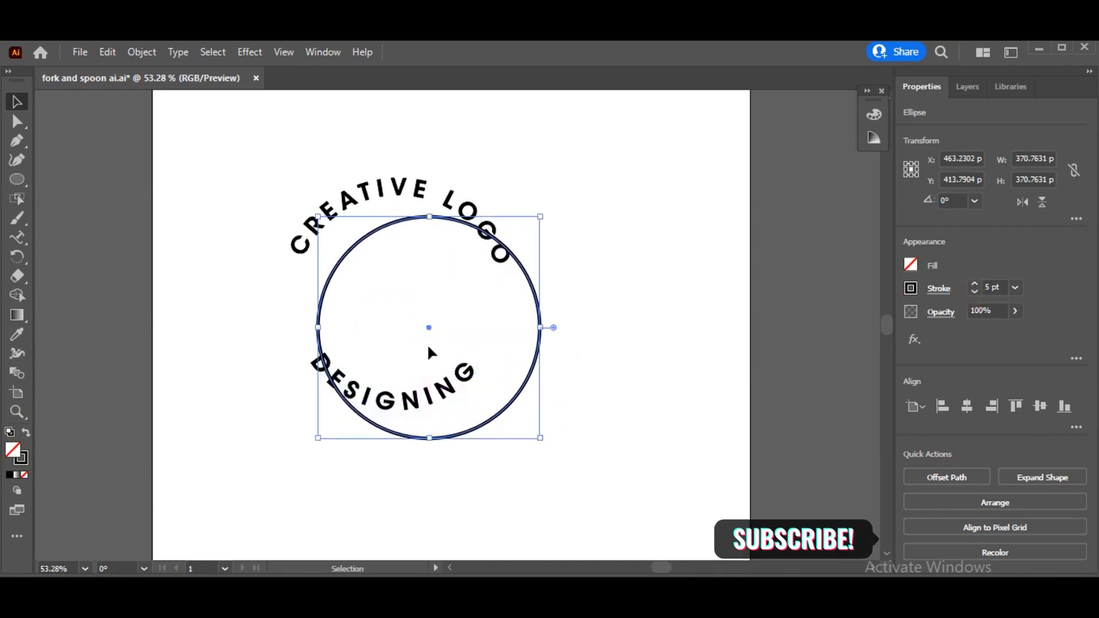
pyautogui.moveTo(429, 329); pyautogui.dragTo(371, 263)
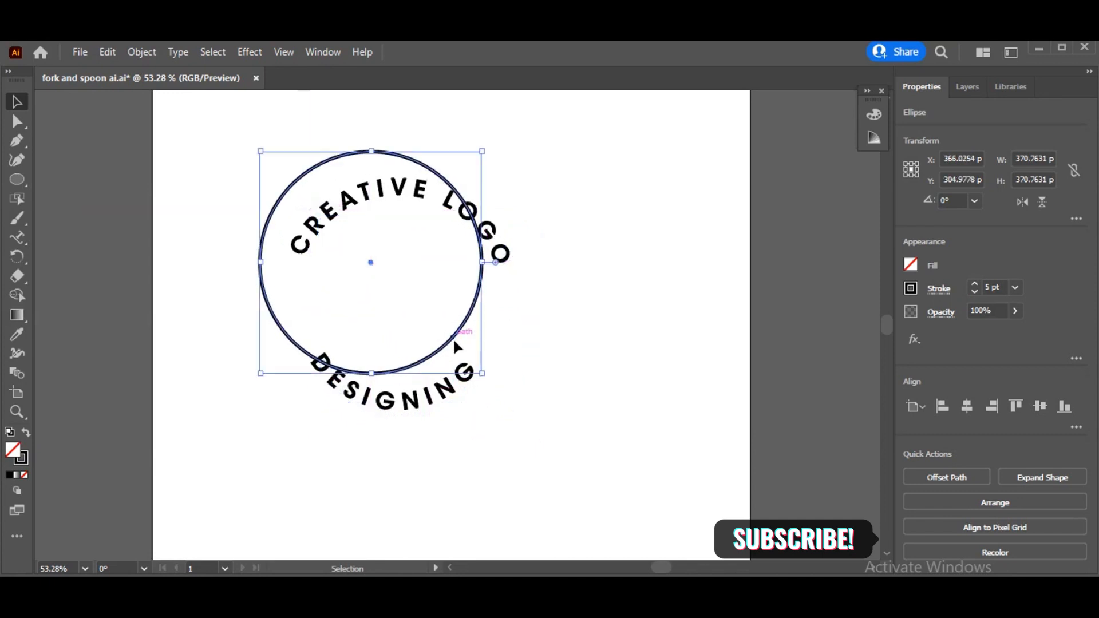
pyautogui.moveTo(482, 375); pyautogui.dragTo(528, 423)
pyautogui.click(643, 398)
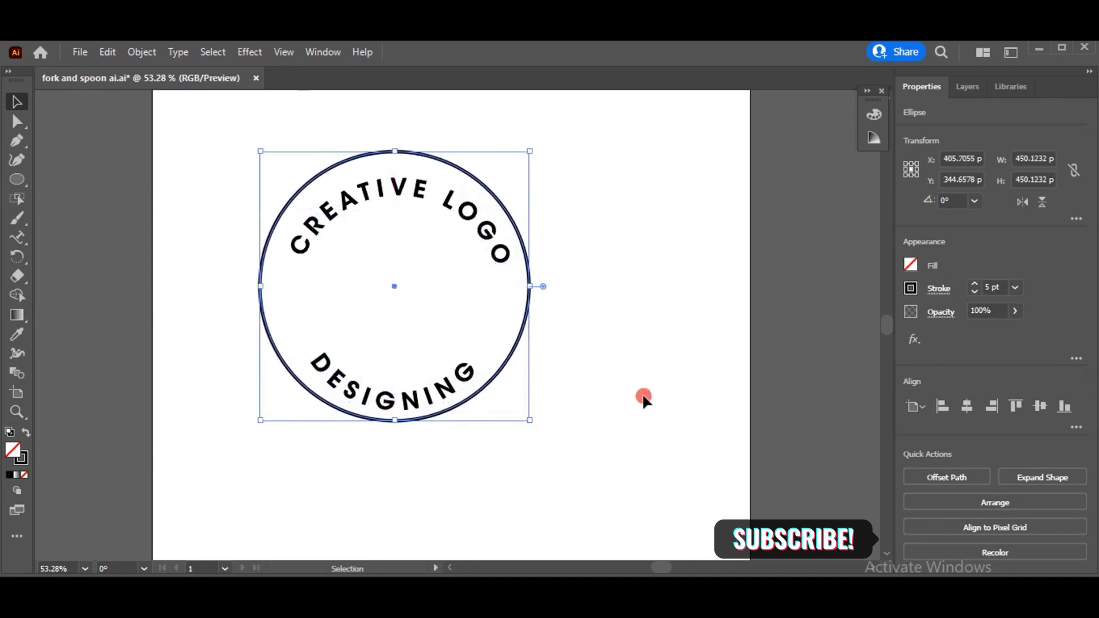
# Move CREATIVE LOGO up closer to the ring, and move DESIGNING closer to the lower edge, rotating it about 2.9°
pyautogui.moveTo(399, 187); pyautogui.dragTo(399, 178)
pyautogui.click(241, 197)
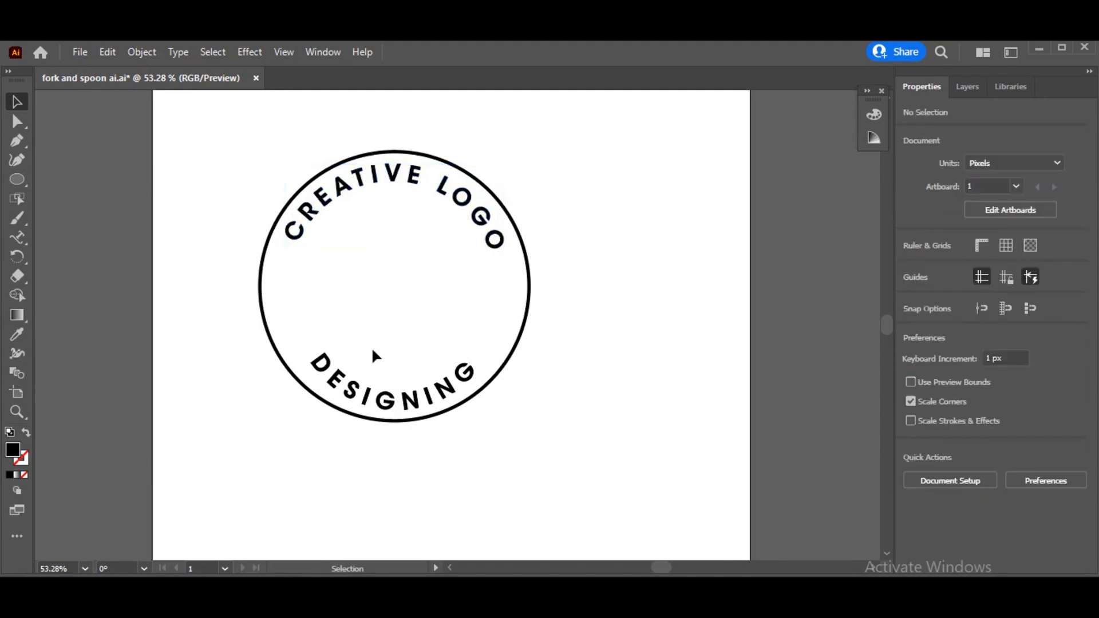
pyautogui.click(372, 399)
pyautogui.moveTo(375, 408); pyautogui.dragTo(386, 419)
pyautogui.moveTo(481, 422); pyautogui.dragTo(482, 417)
pyautogui.click(557, 470)
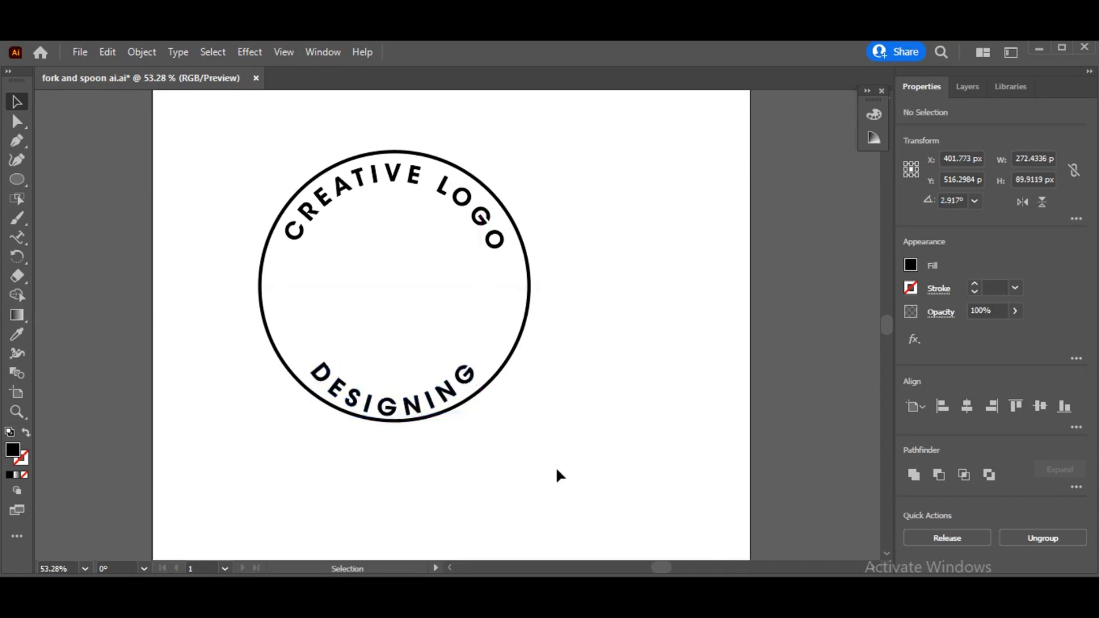
# Reduce the outer ring to about 436 px in diameter and reposition it around the two texts
pyautogui.moveTo(219, 170); pyautogui.dragTo(480, 420)
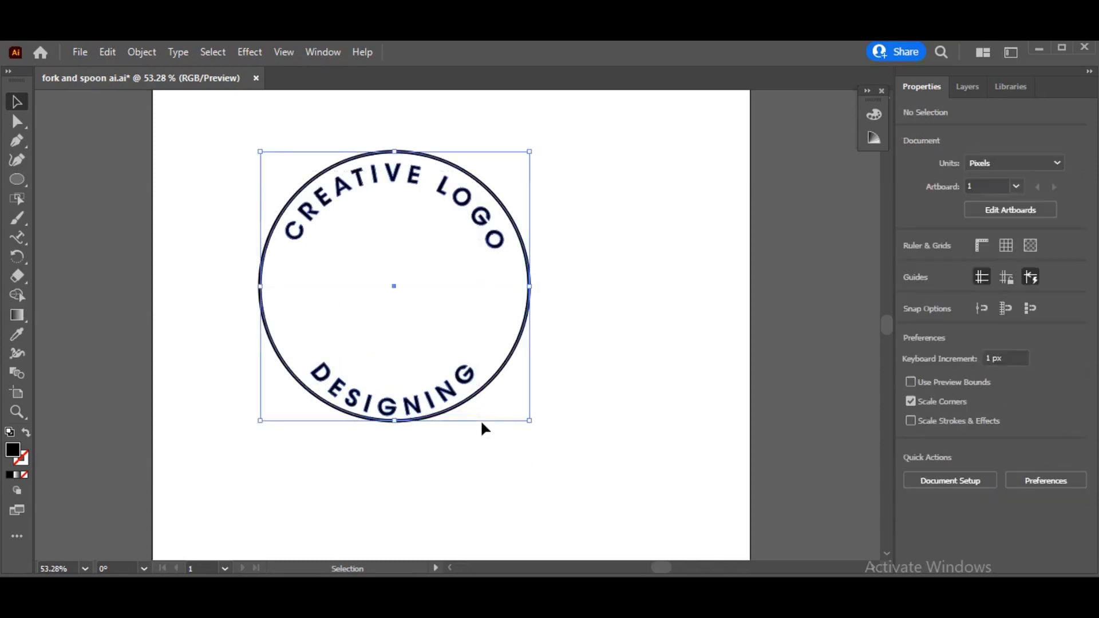
pyautogui.click(575, 495)
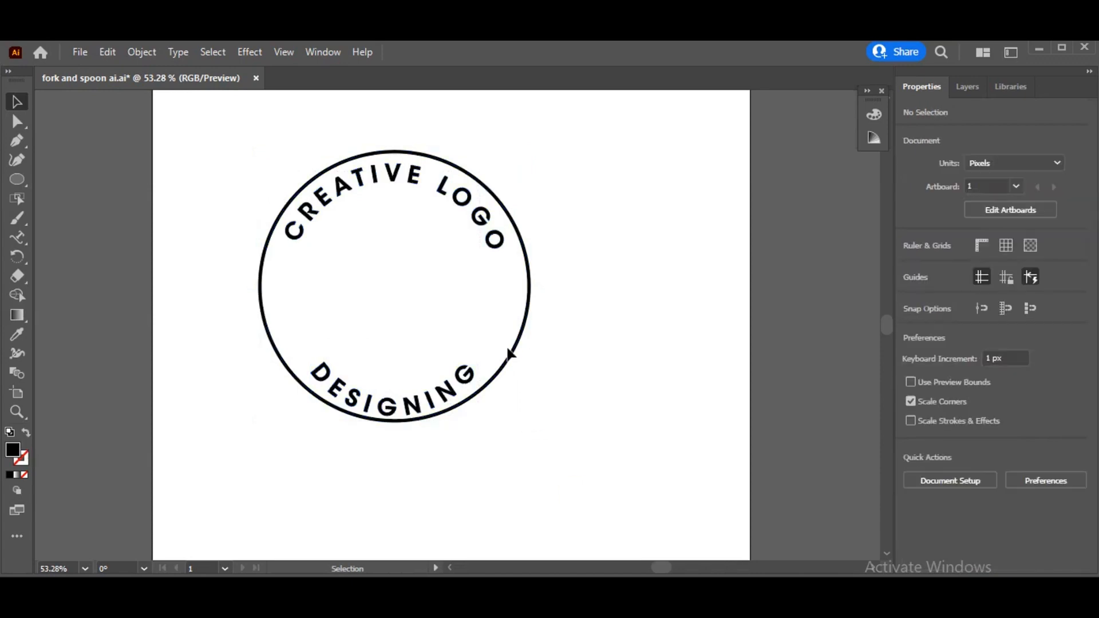
pyautogui.click(510, 359)
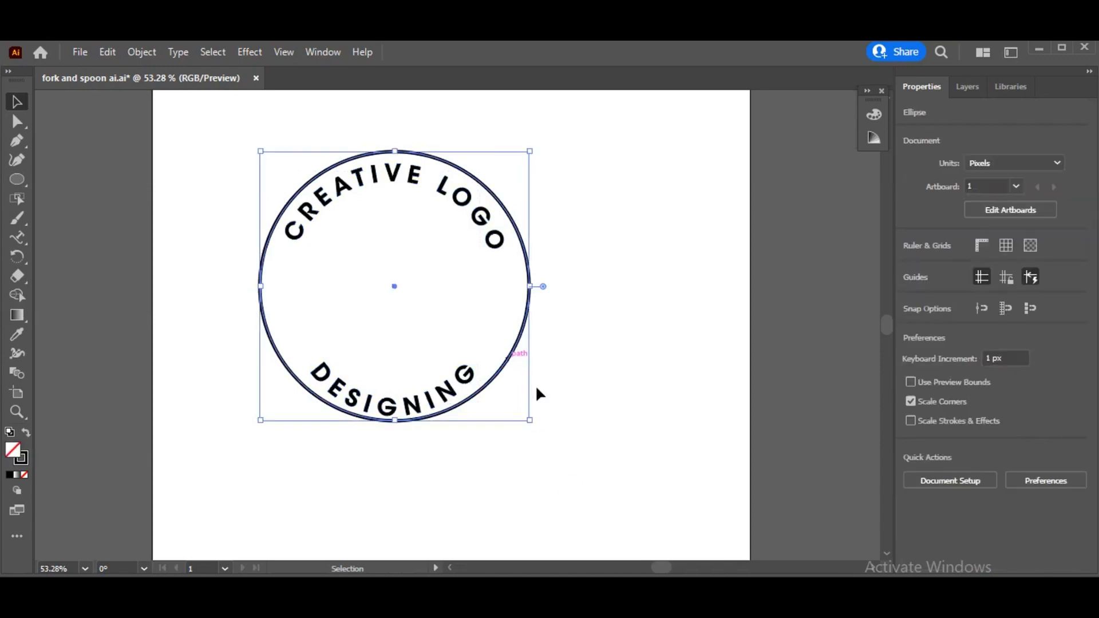
pyautogui.moveTo(531, 422); pyautogui.dragTo(520, 412)
pyautogui.click(390, 278)
pyautogui.moveTo(390, 279); pyautogui.dragTo(393, 286)
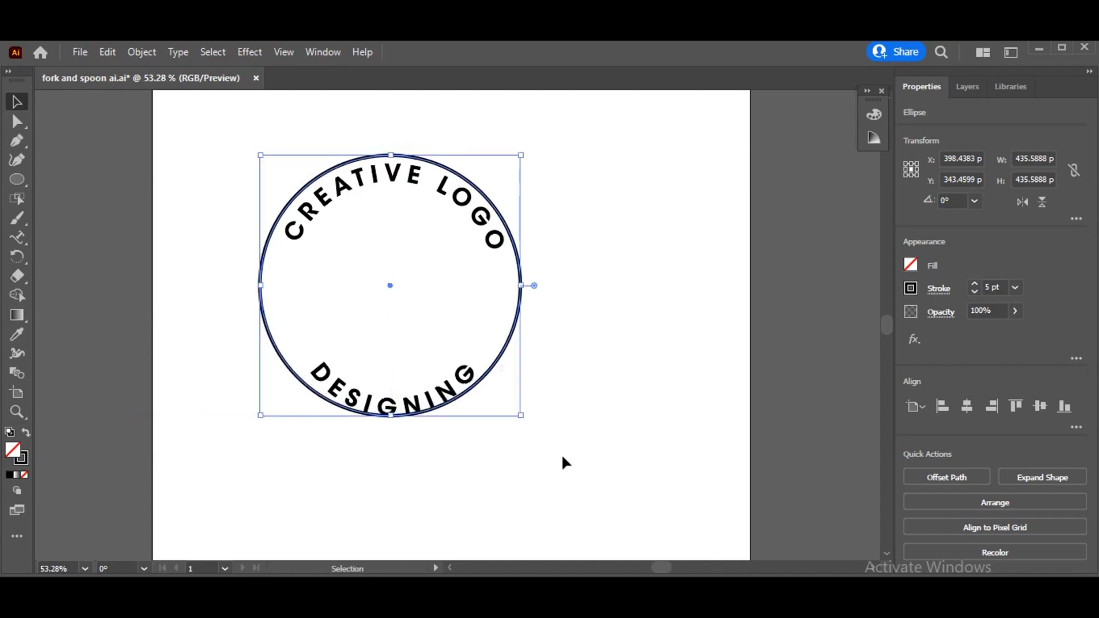
# Move the DESIGNING text slightly up and left to space it evenly inside the ring's bottom edge
pyautogui.click(467, 406)
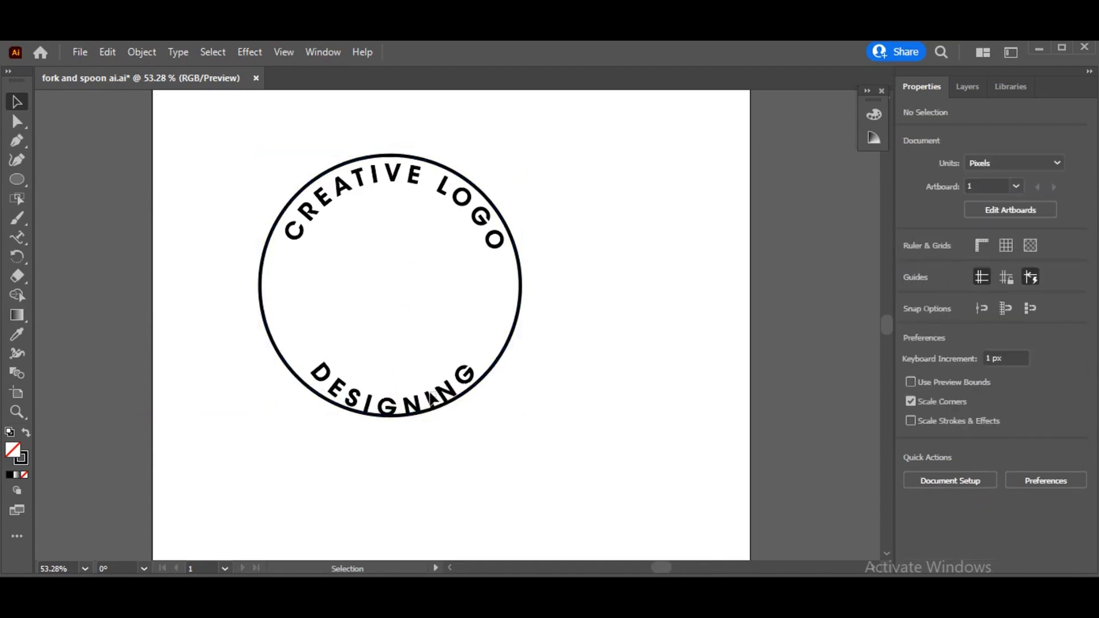
pyautogui.click(438, 404)
pyautogui.moveTo(434, 410); pyautogui.dragTo(428, 402)
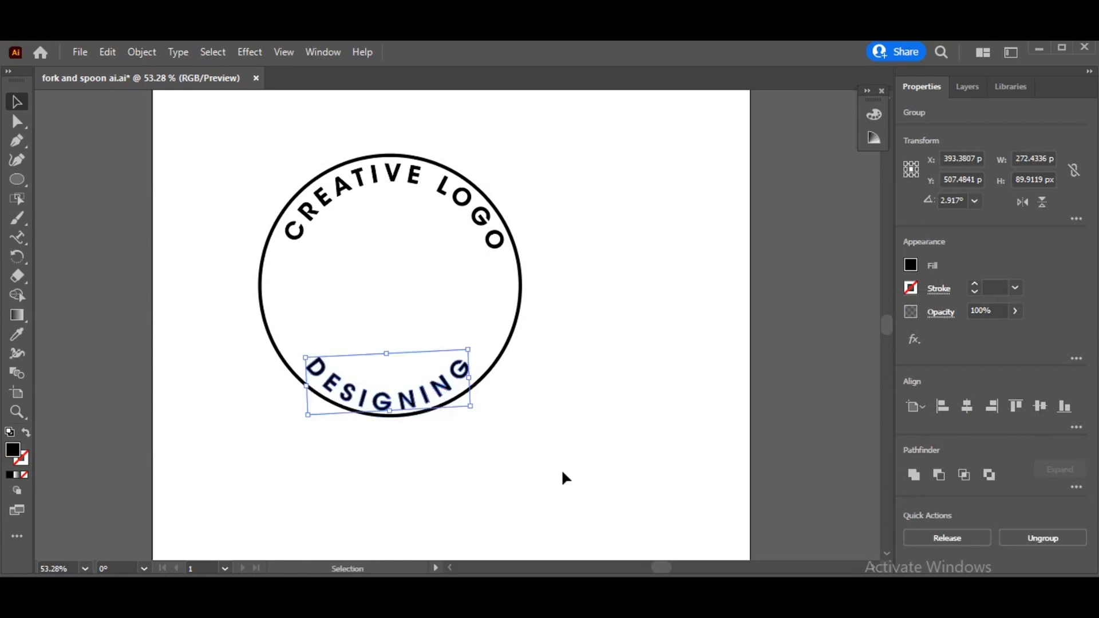
pyautogui.click(565, 476)
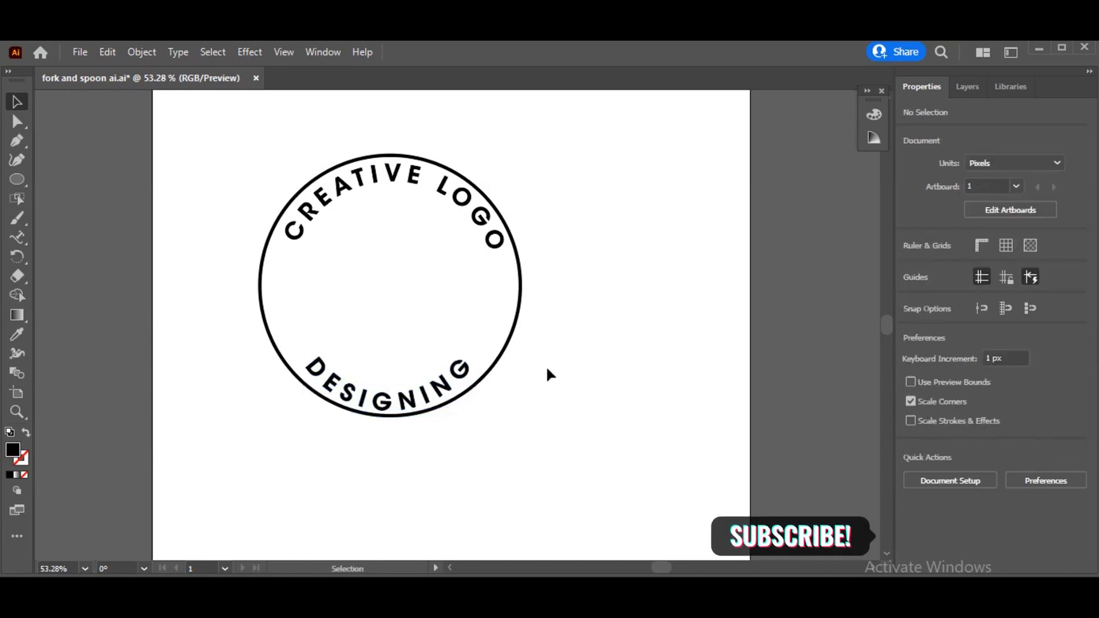
pyautogui.moveTo(242, 141); pyautogui.dragTo(465, 400)
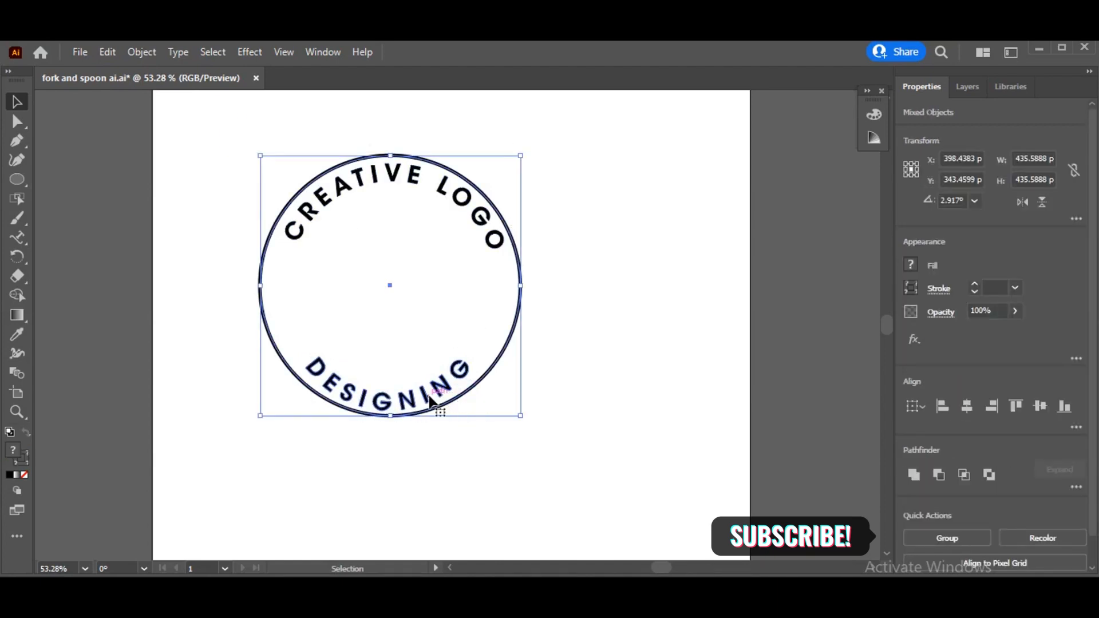
pyautogui.moveTo(430, 399); pyautogui.dragTo(466, 427)
pyautogui.rightClick(461, 149)
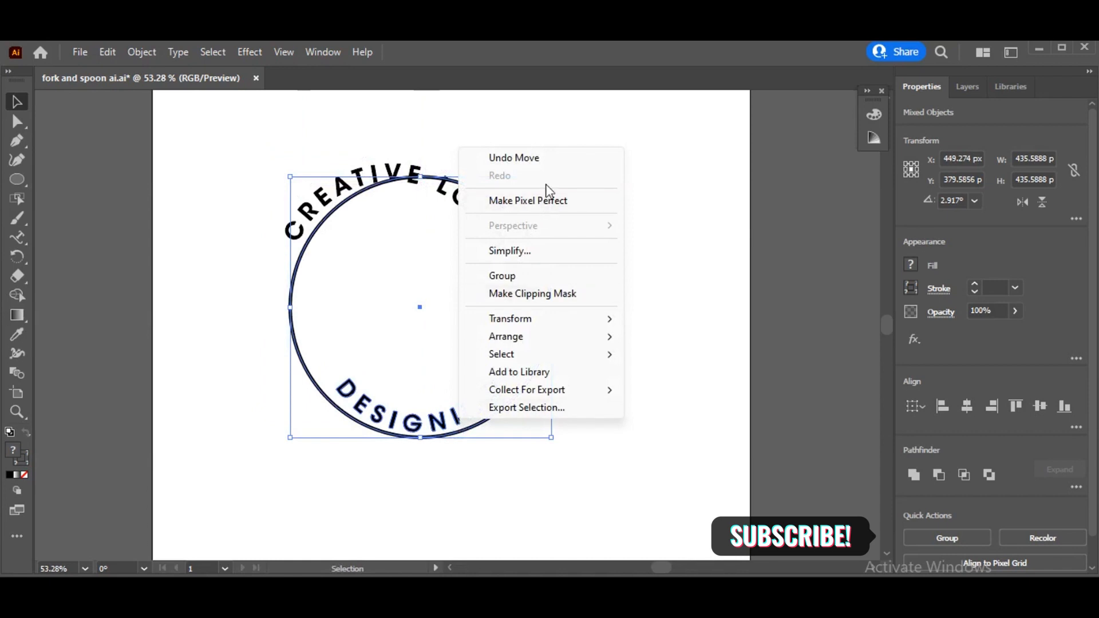
pyautogui.click(553, 158)
pyautogui.click(270, 122)
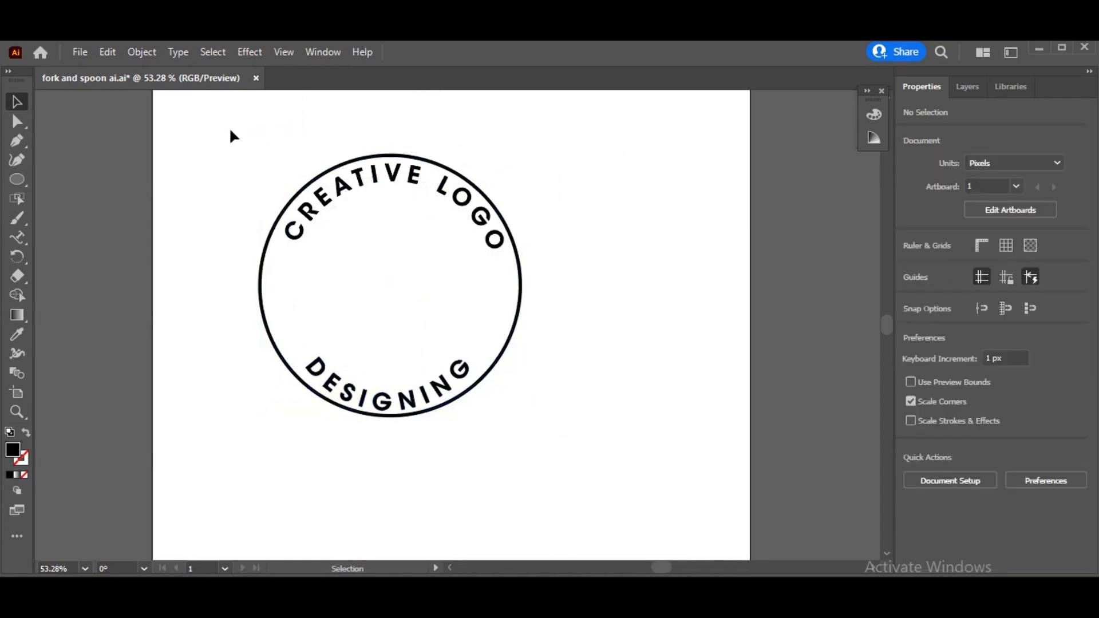
pyautogui.moveTo(229, 128); pyautogui.dragTo(580, 474)
pyautogui.click(430, 386)
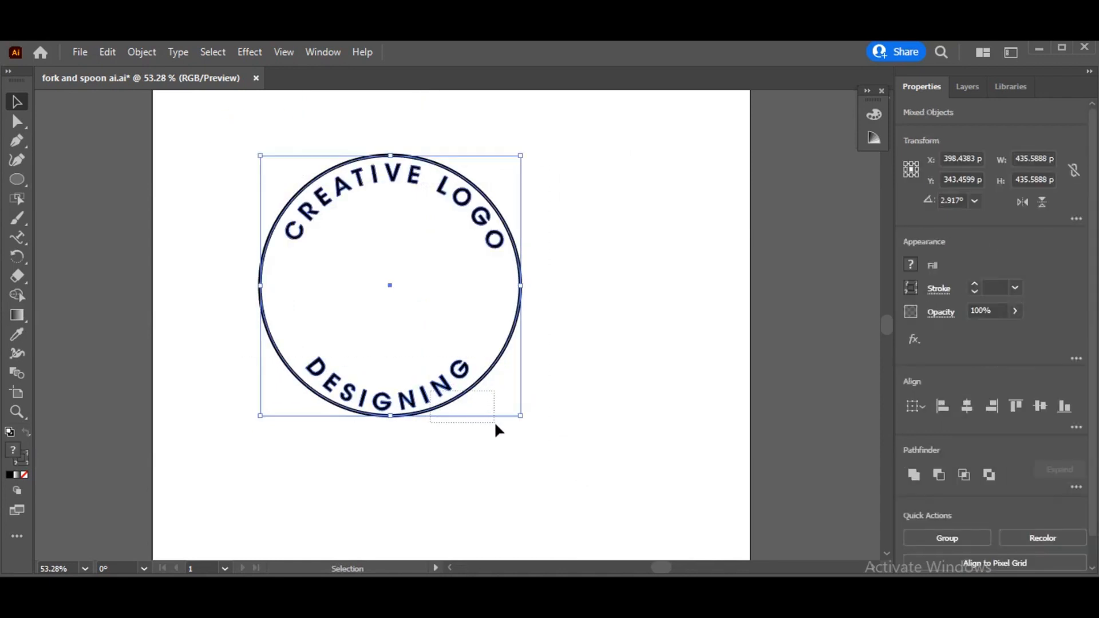
pyautogui.moveTo(179, 141); pyautogui.dragTo(570, 457)
pyautogui.moveTo(446, 195); pyautogui.dragTo(490, 210)
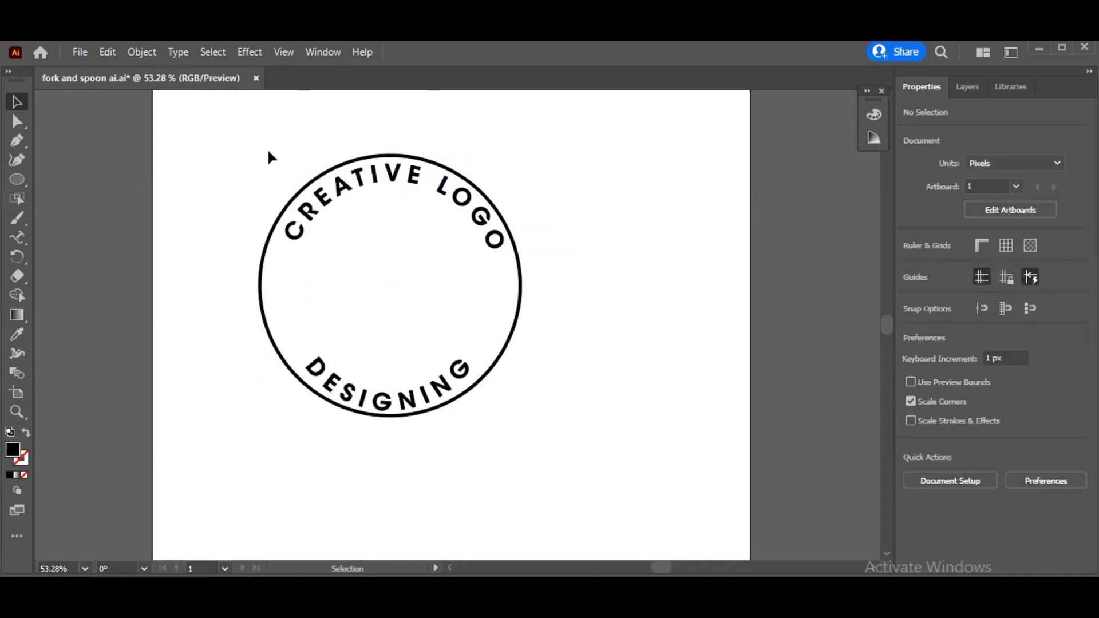
# Move the ring and both curved texts together toward the artboard's centre, to about X 476 px, Y 376 px
pyautogui.moveTo(269, 157); pyautogui.dragTo(568, 476)
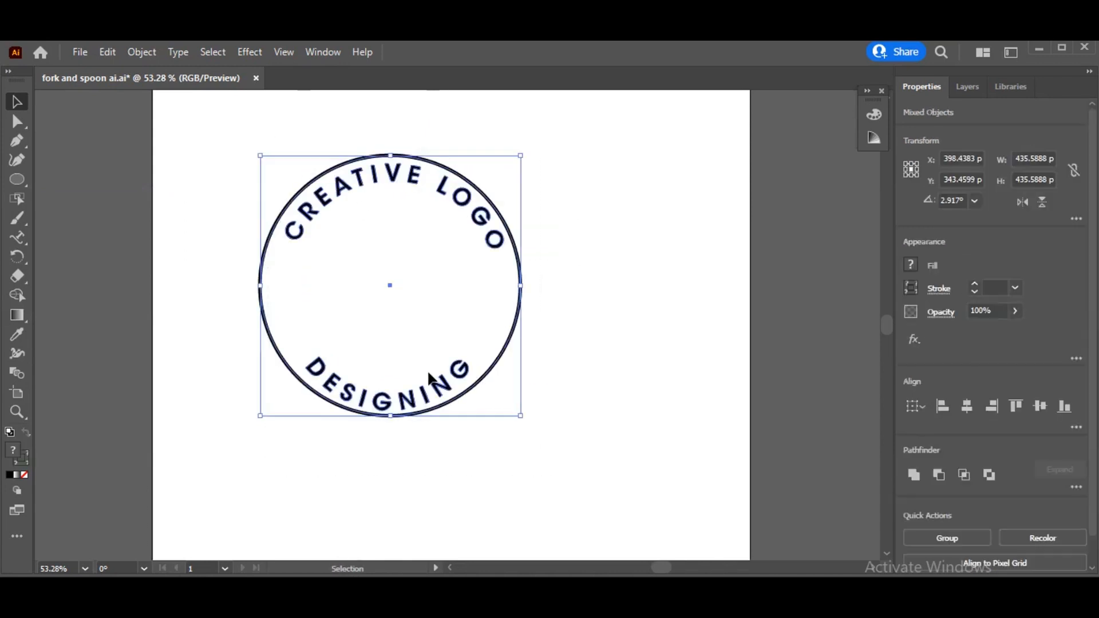
pyautogui.moveTo(438, 392); pyautogui.dragTo(486, 411)
pyautogui.click(623, 569)
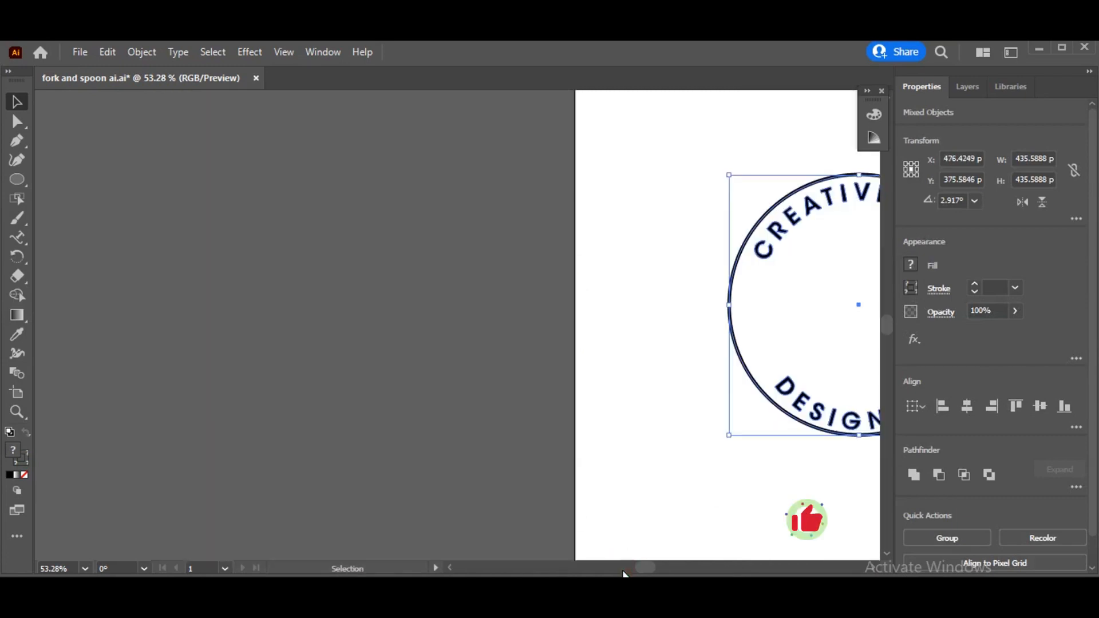
pyautogui.moveTo(651, 568); pyautogui.dragTo(667, 569)
pyautogui.click(673, 422)
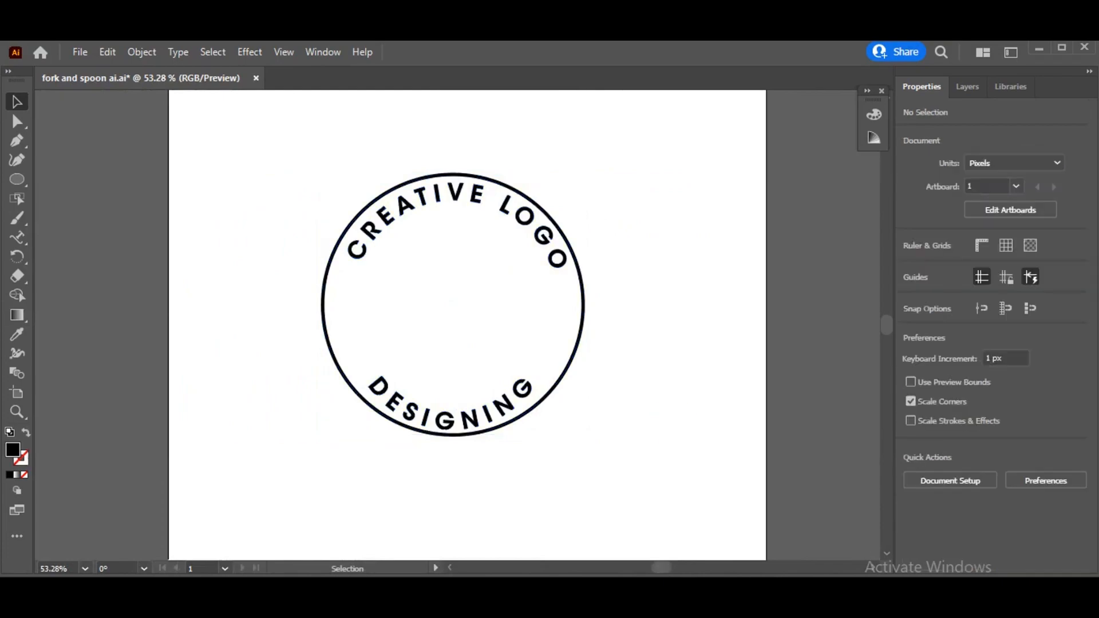